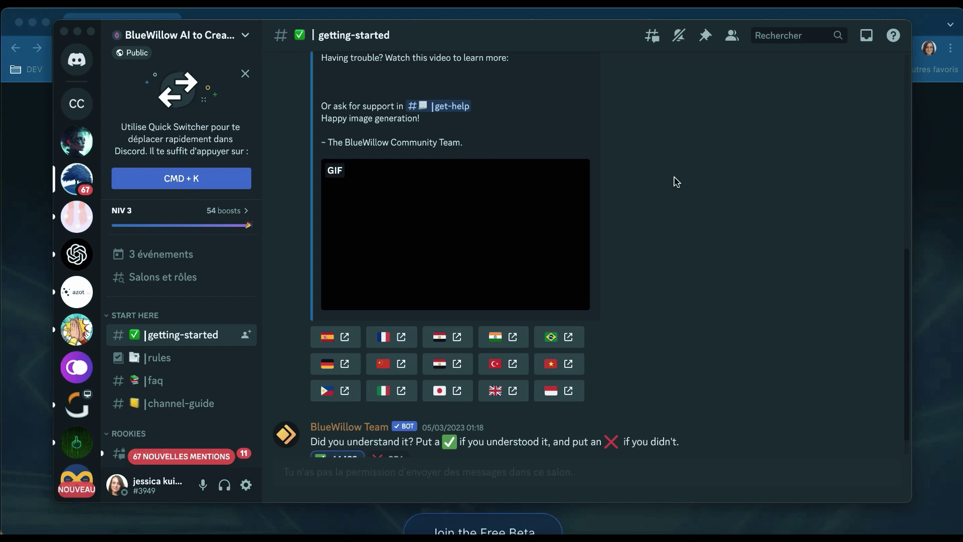
Switch to the browser and review the BlueWillow home page's How It Works section and the documentation's Prompt page.
left_click(936, 142)
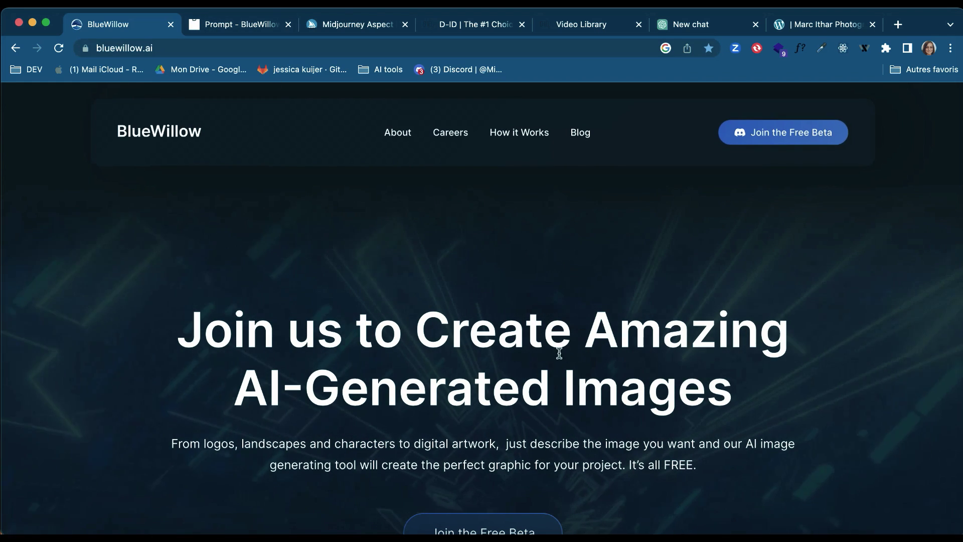
scroll(693, 251, "down", 5)
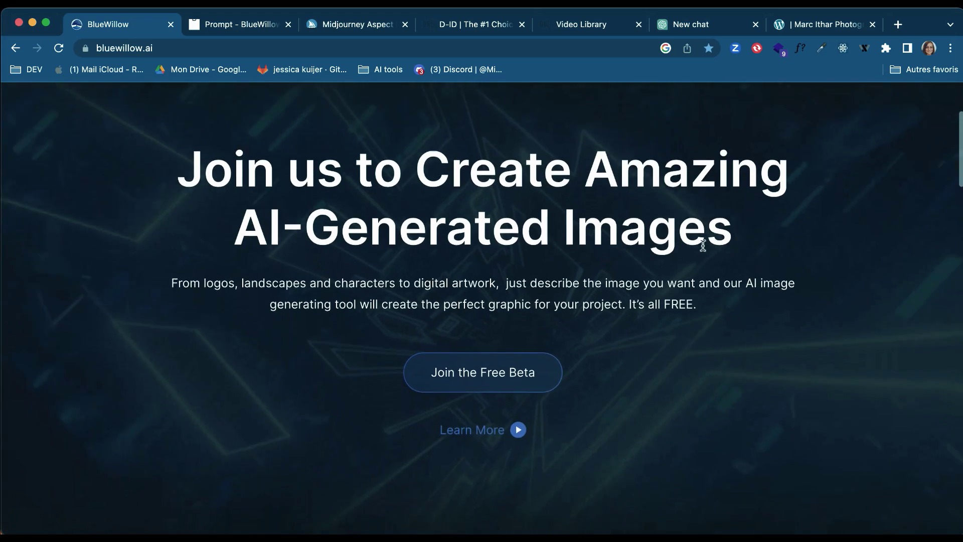
scroll(704, 249, "down", 8)
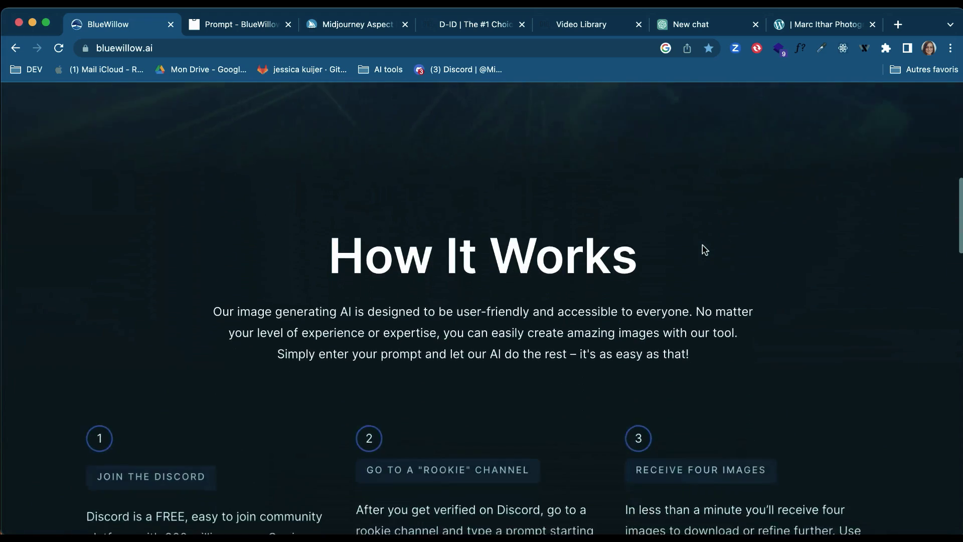
scroll(704, 250, "down", 4)
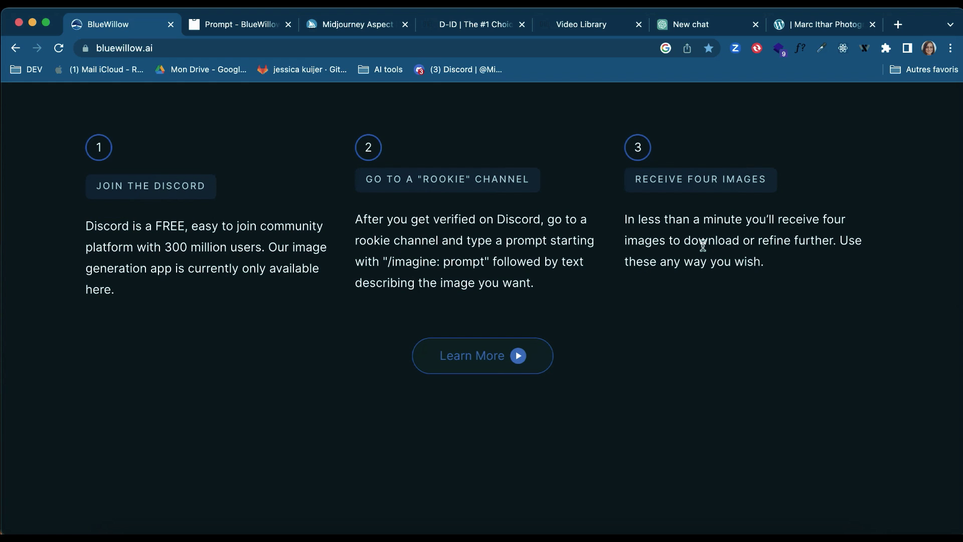
scroll(703, 245, "up", 15)
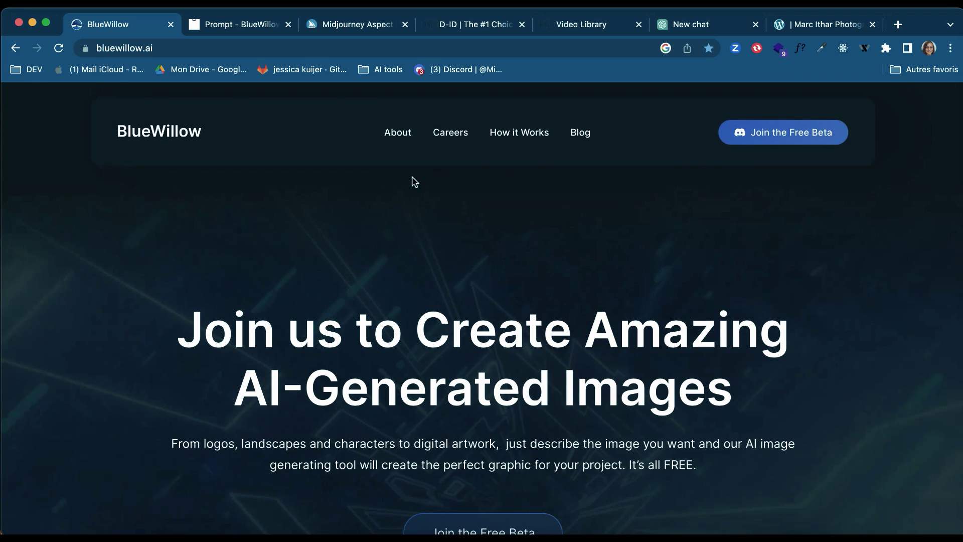
left_click(235, 25)
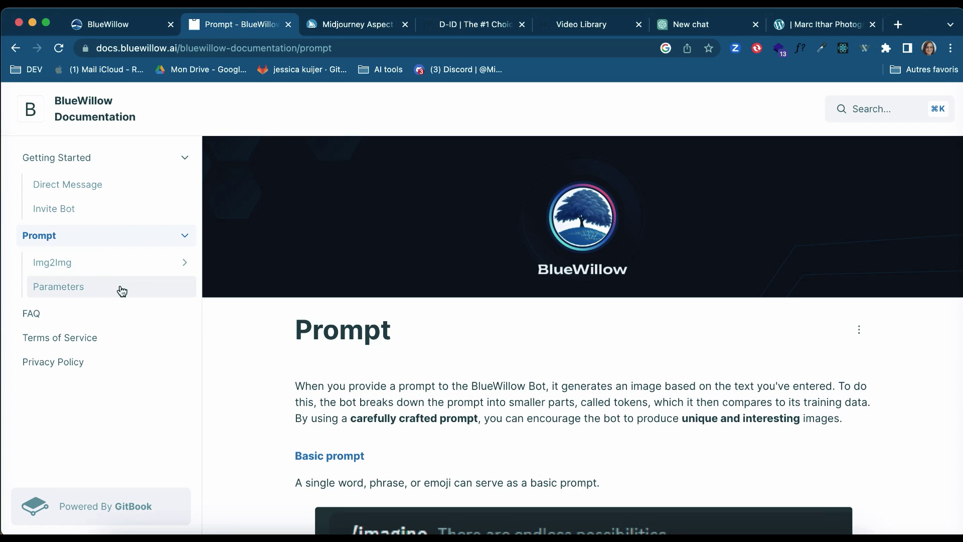
left_click(108, 26)
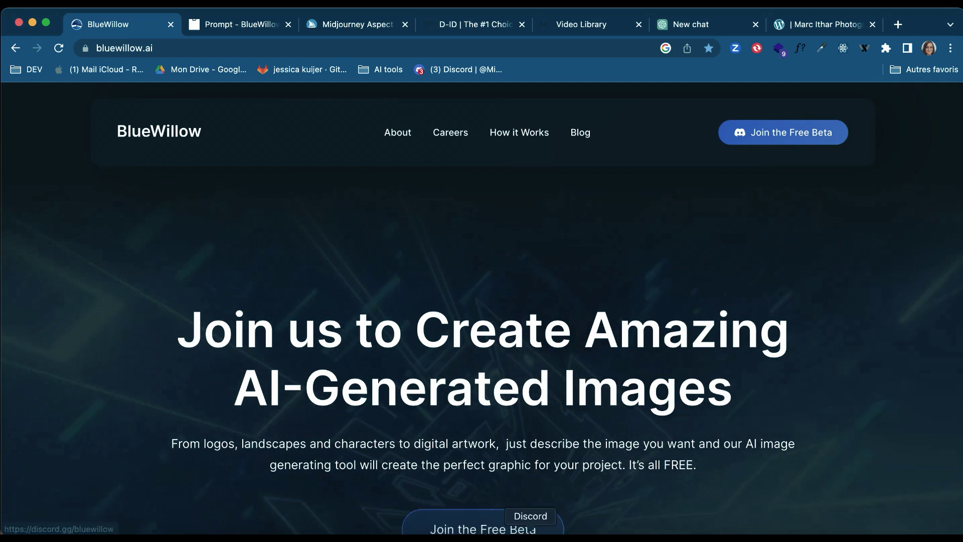
Switch to Discord and read the getting-started channel of the BlueWillow server down to its last message.
left_click(501, 524)
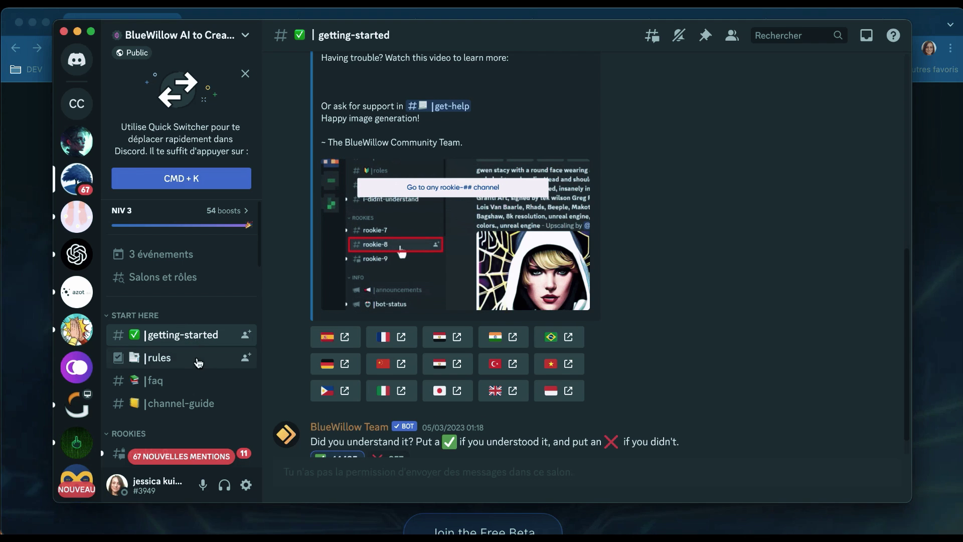
left_click(200, 331)
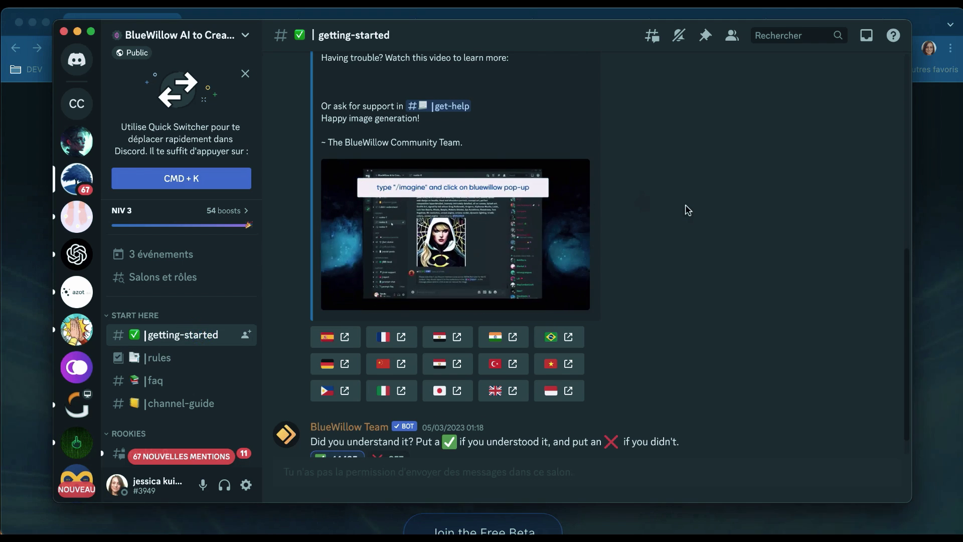
scroll(688, 217, "down", 1)
scroll(689, 218, "down", 1)
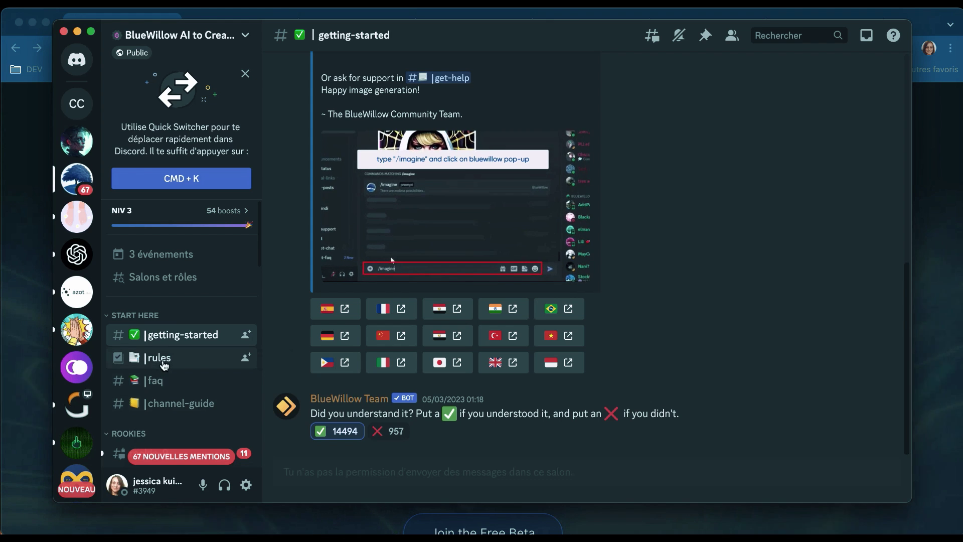
Open the rules channel and read through the general rules and the NSFW Content section.
left_click(159, 358)
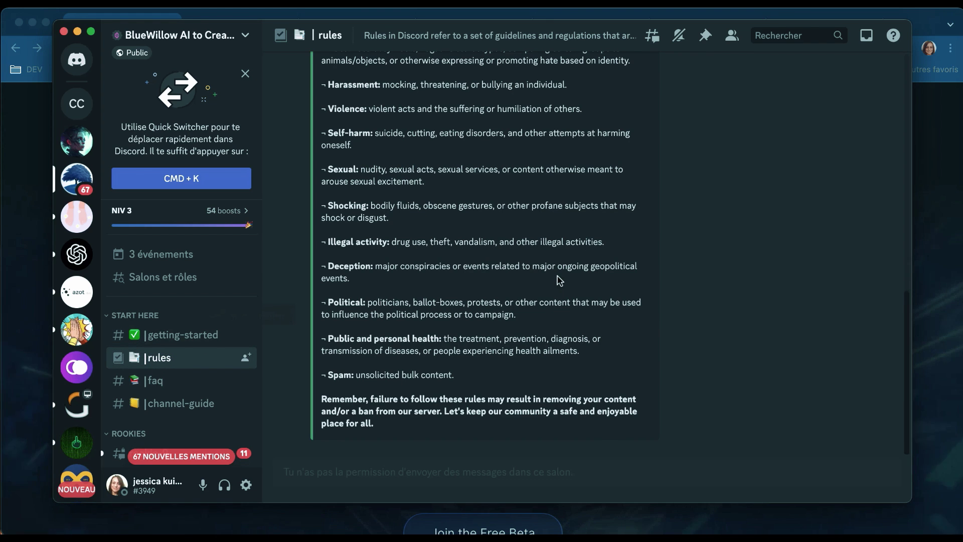
scroll(560, 280, "up", 5)
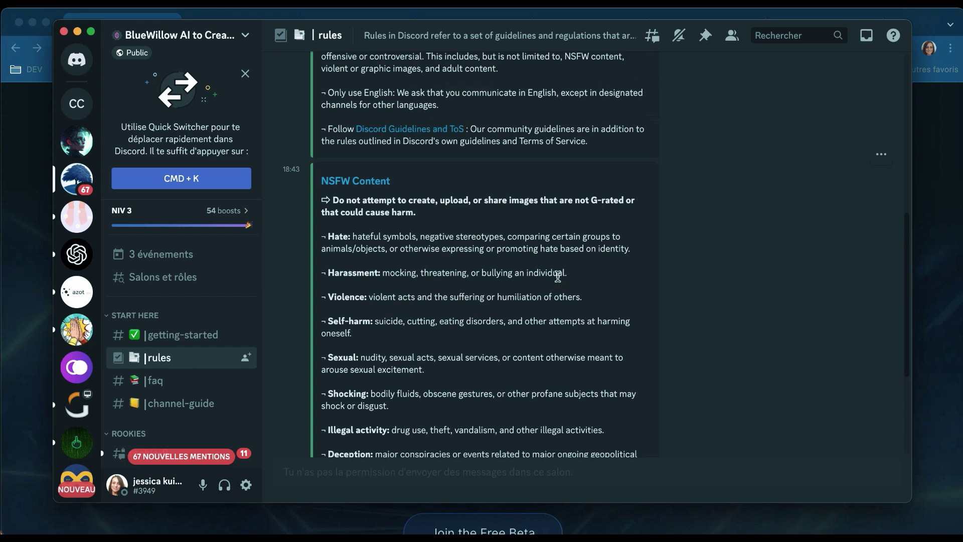
scroll(559, 280, "up", 2)
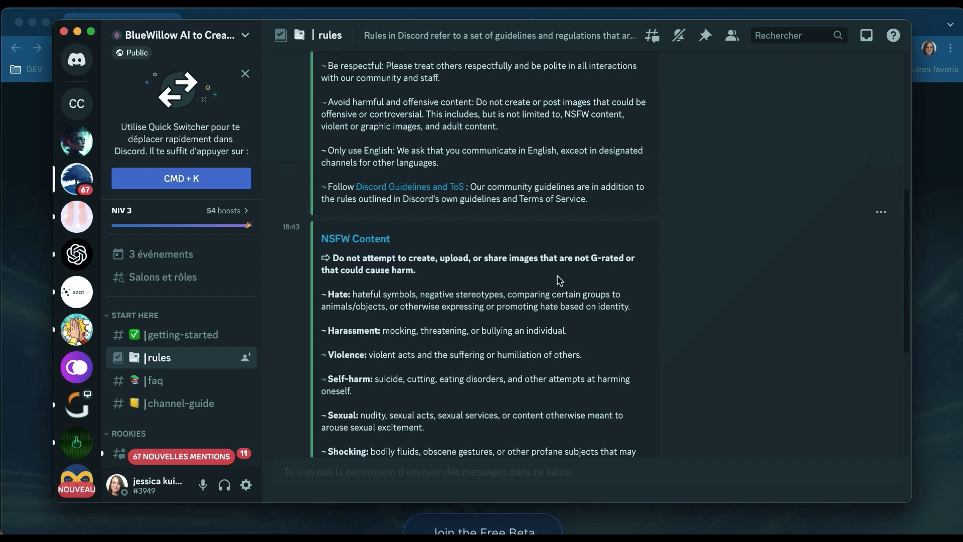
scroll(559, 280, "up", 4)
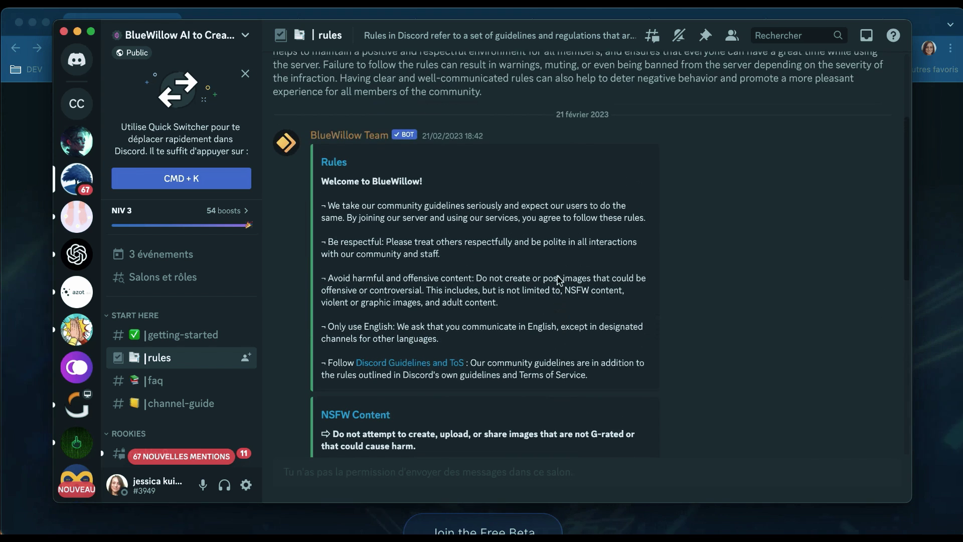
scroll(559, 280, "down", 12)
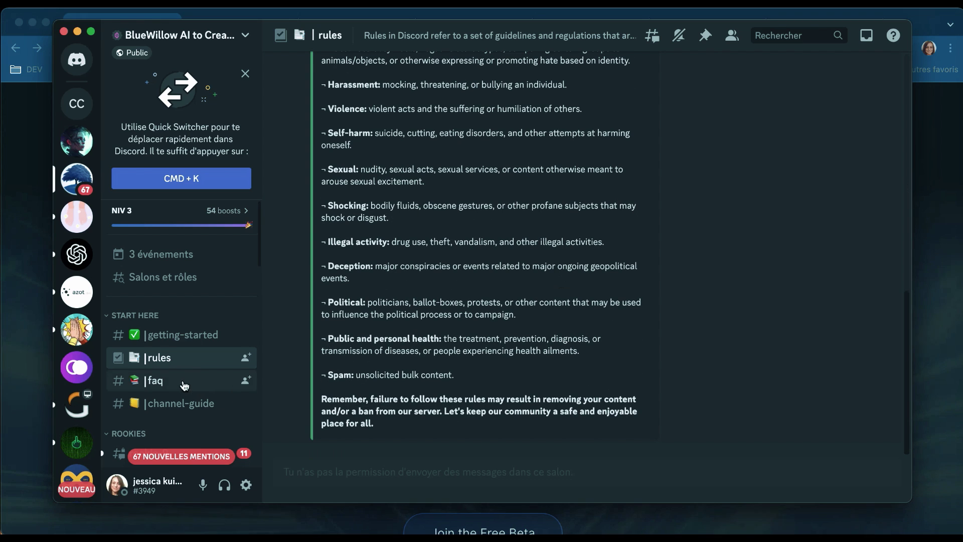
Open the rookie-12 channel in the Rookies category of the BlueWillow server.
scroll(184, 385, "down", 5)
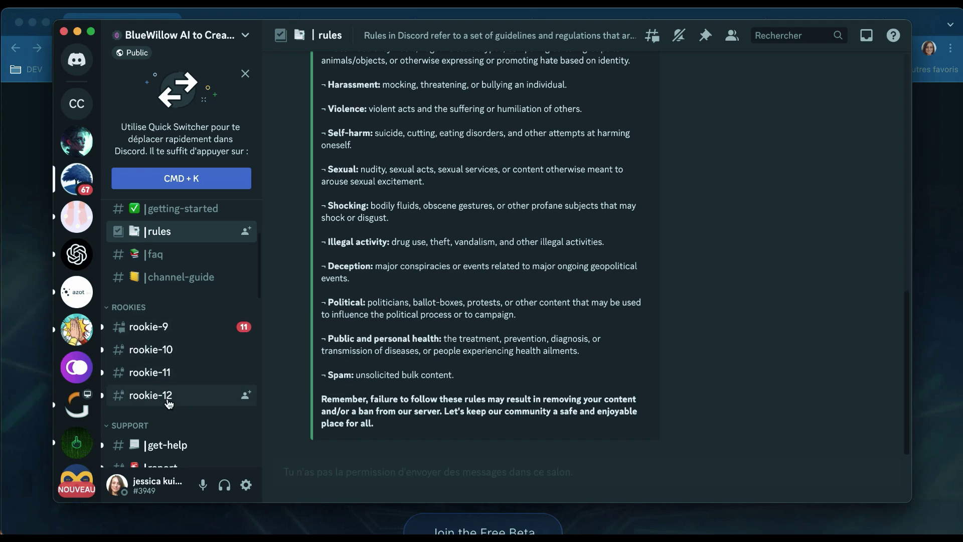
mouse_move(167, 335)
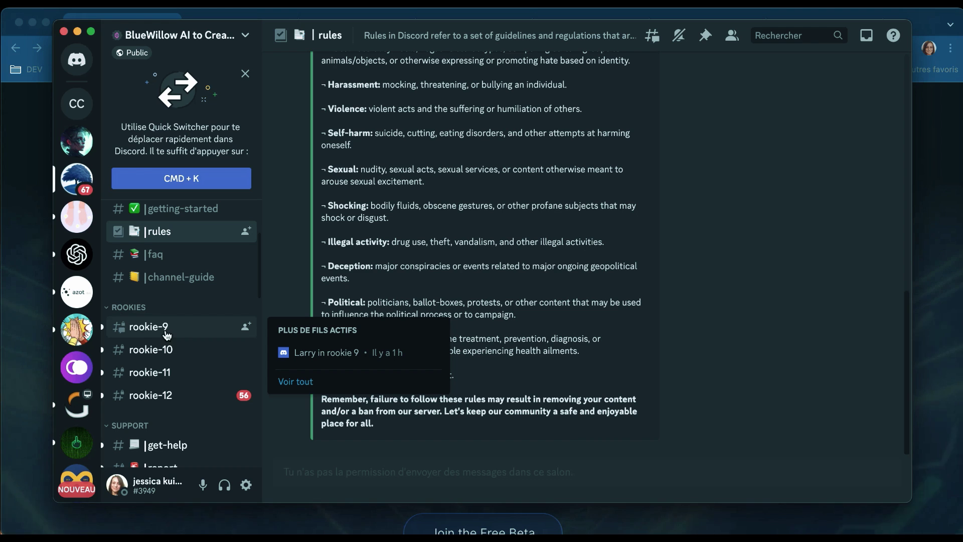
left_click(161, 396)
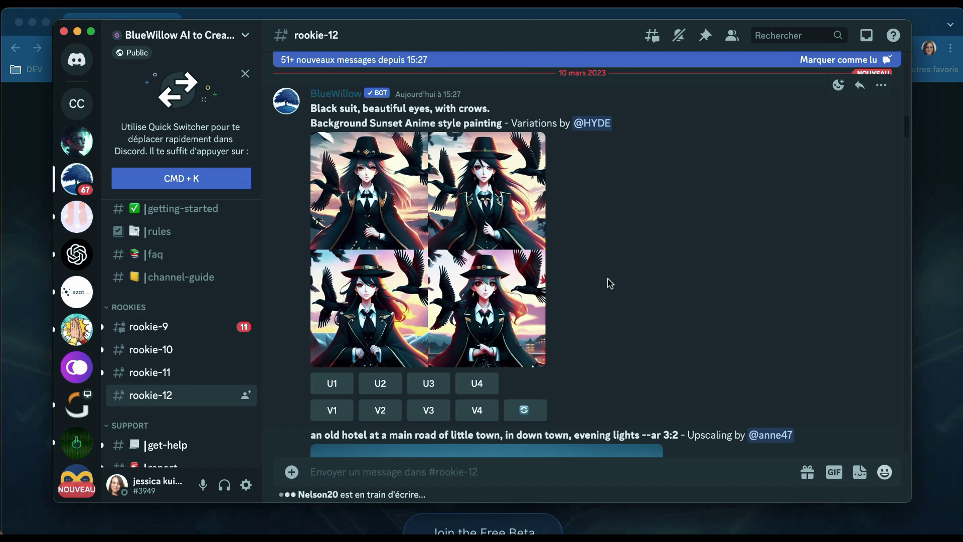
Browse the community's generated images in rookie-12, examining their prompts, aspect ratio parameters and upscale and variation options.
scroll(609, 284, "down", 2)
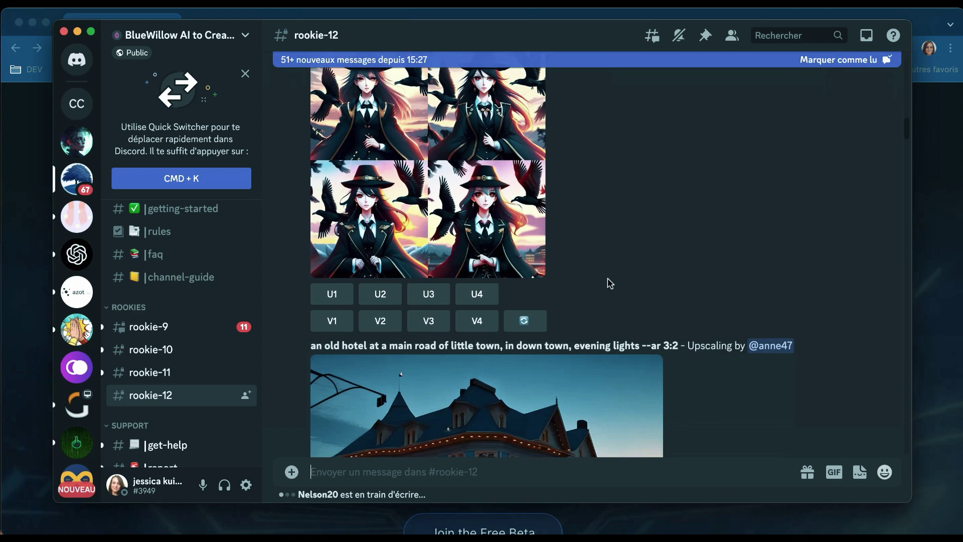
scroll(609, 284, "down", 2)
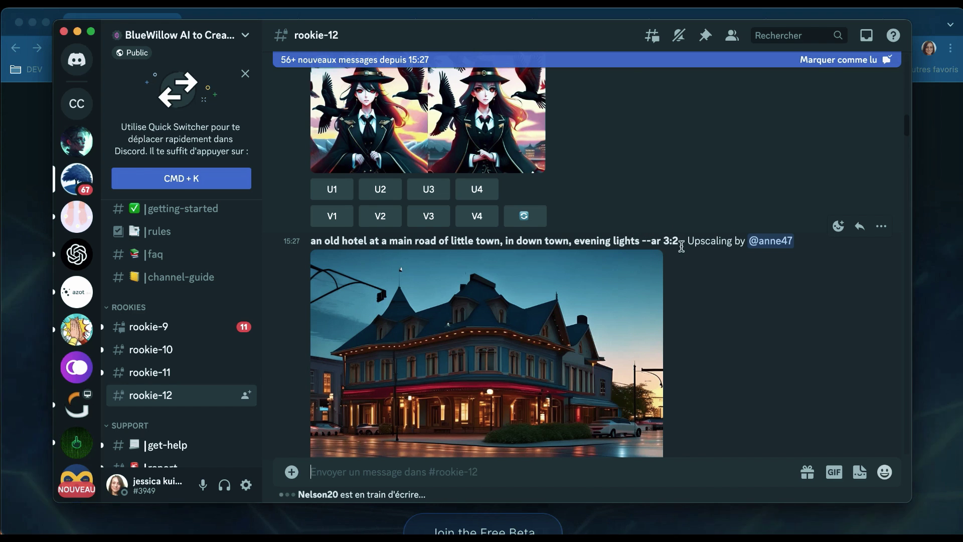
scroll(715, 277, "down", 3)
scroll(717, 279, "down", 4)
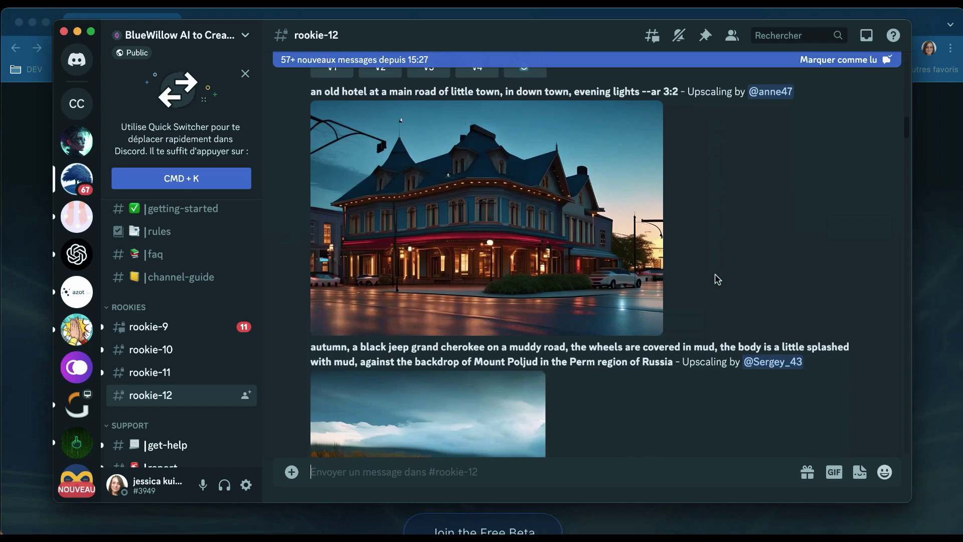
scroll(717, 279, "down", 10)
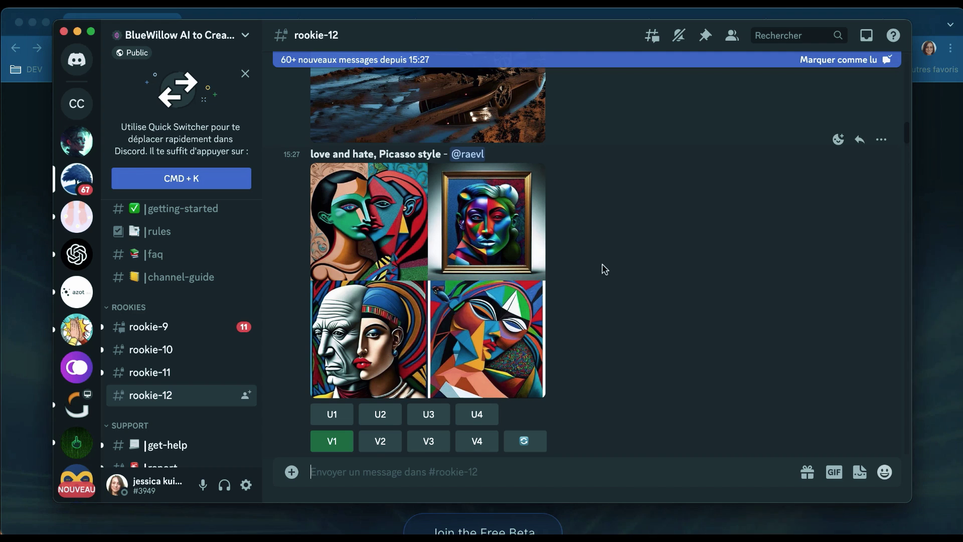
scroll(689, 344, "down", 3)
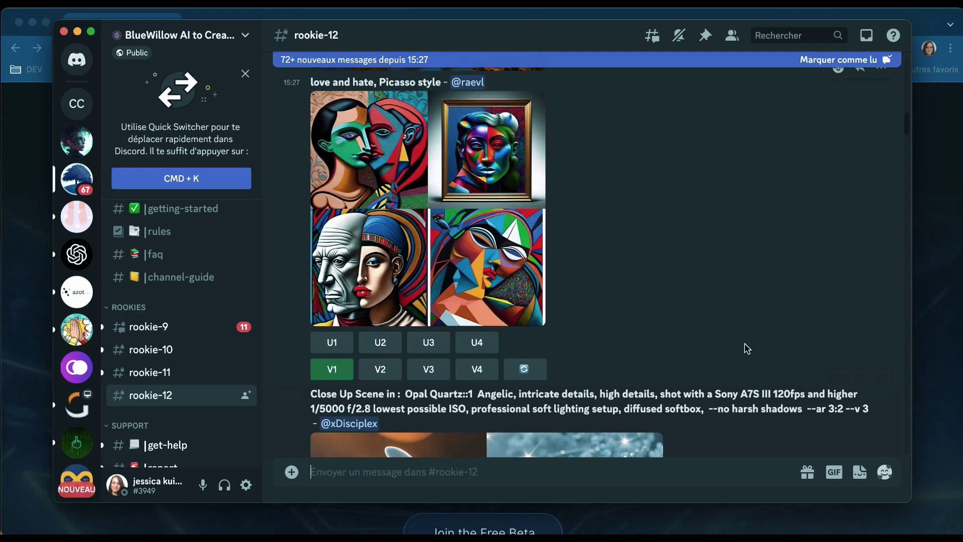
scroll(745, 348, "down", 3)
scroll(746, 348, "down", 6)
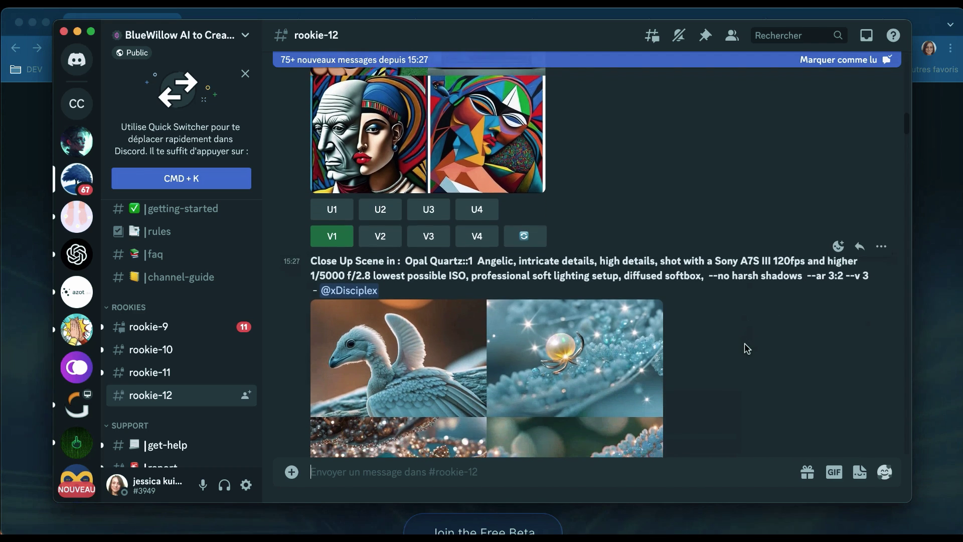
scroll(747, 348, "down", 3)
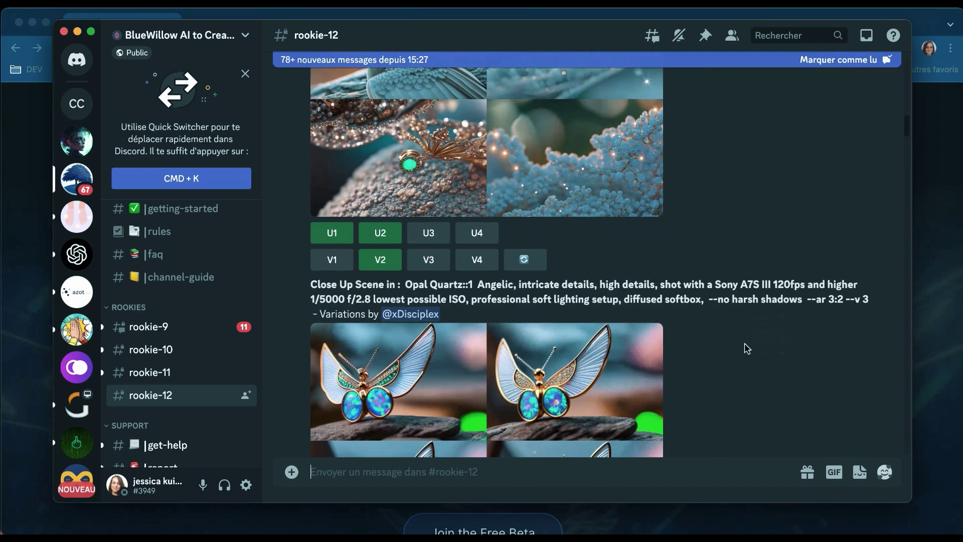
scroll(747, 349, "down", 10)
scroll(744, 346, "up", 5)
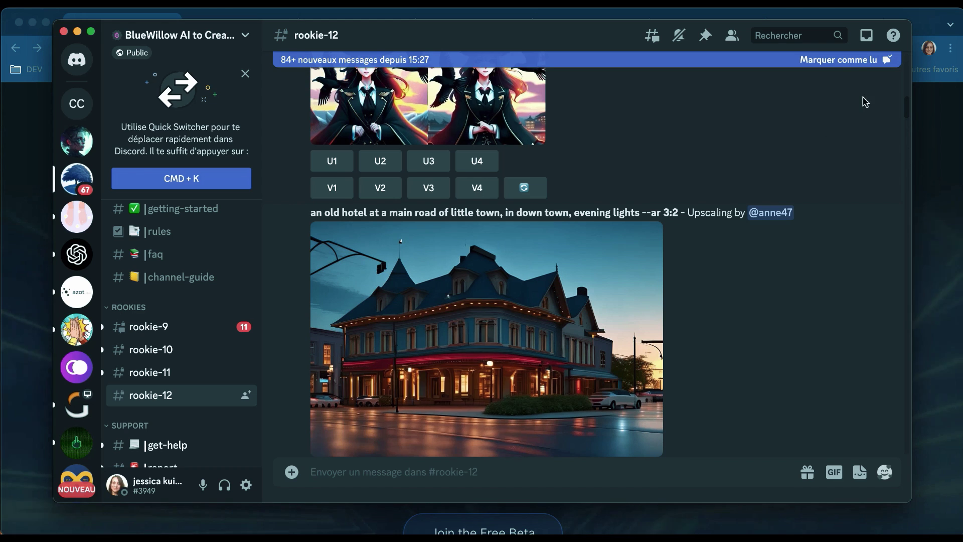
Open the Discord inbox to view the mentions of the generated images.
left_click(865, 36)
left_click(865, 36)
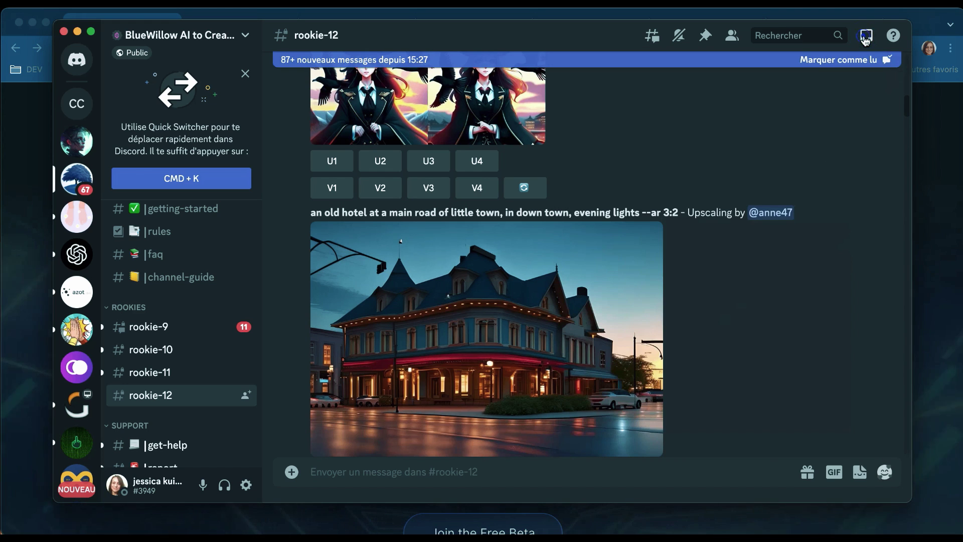
left_click(865, 36)
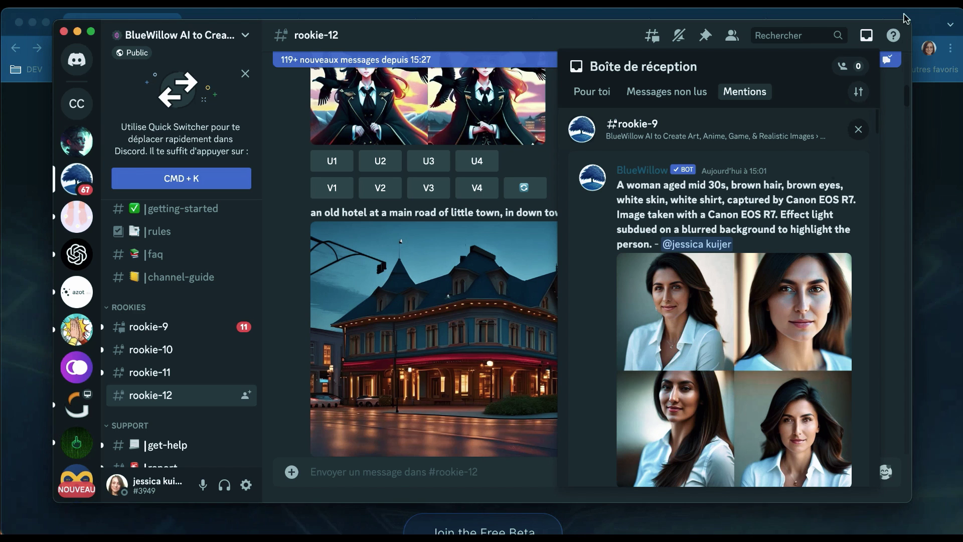
Close the inbox and switch to the browser to view the mi photographies about page.
key("Escape")
left_click(927, 26)
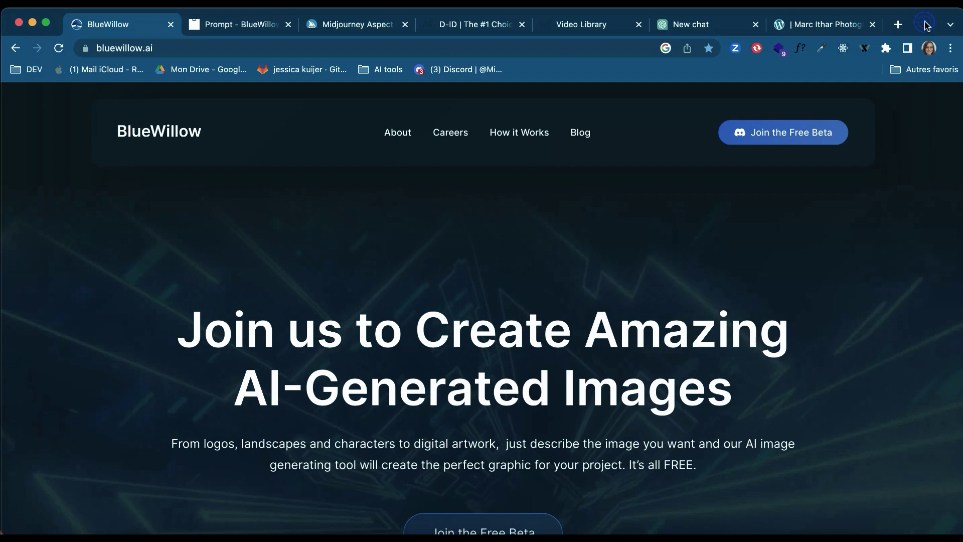
left_click(828, 24)
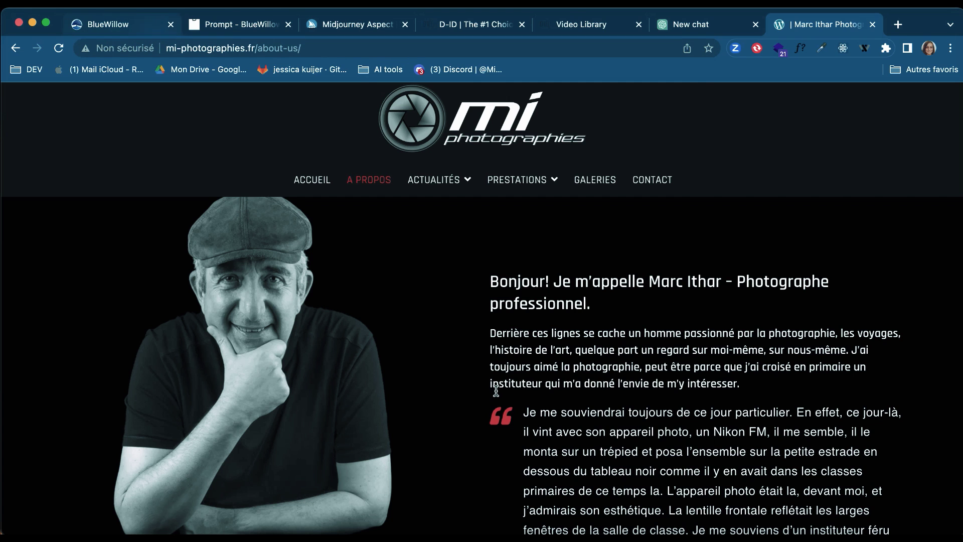
Return to Discord and jump from the inbox mentions to the rookie-9 message with the white-shirted woman portraits.
left_click(530, 532)
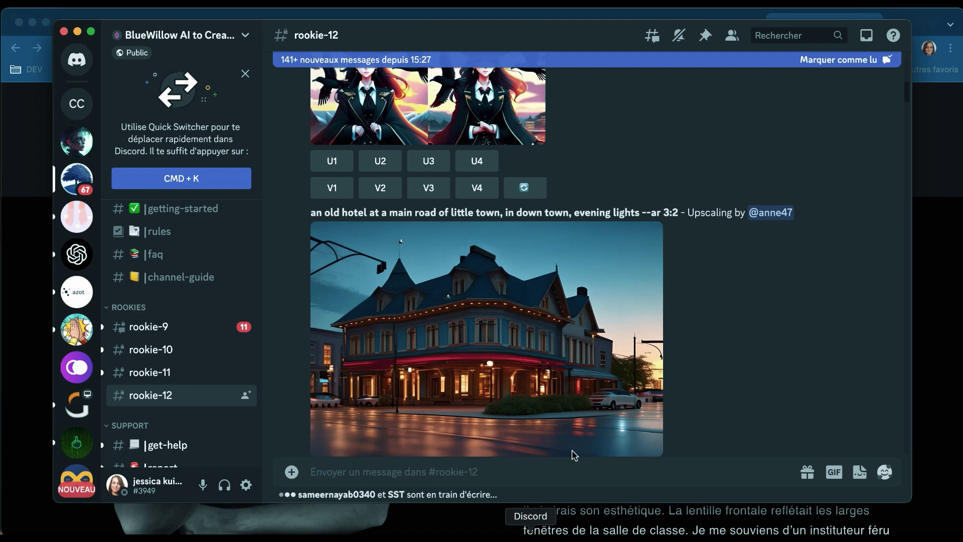
left_click(867, 36)
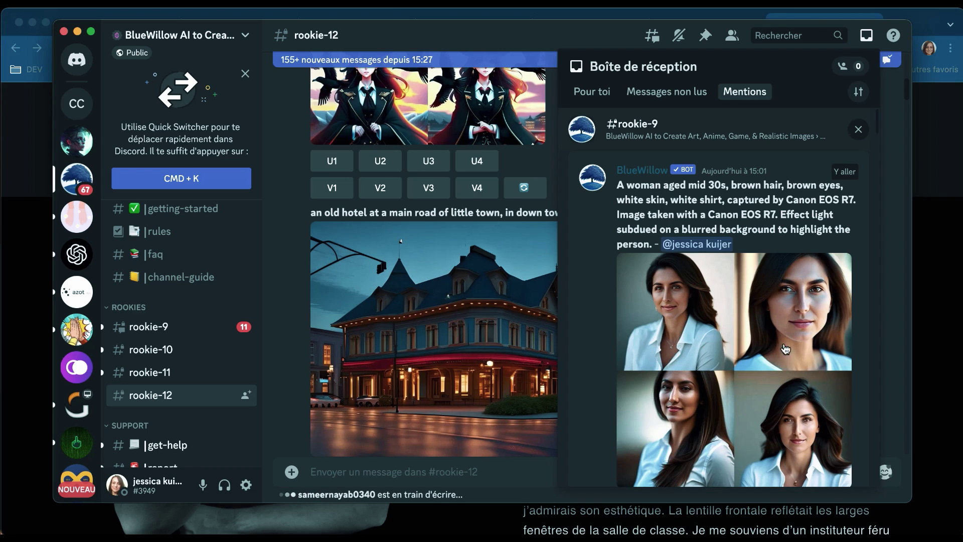
left_click(846, 173)
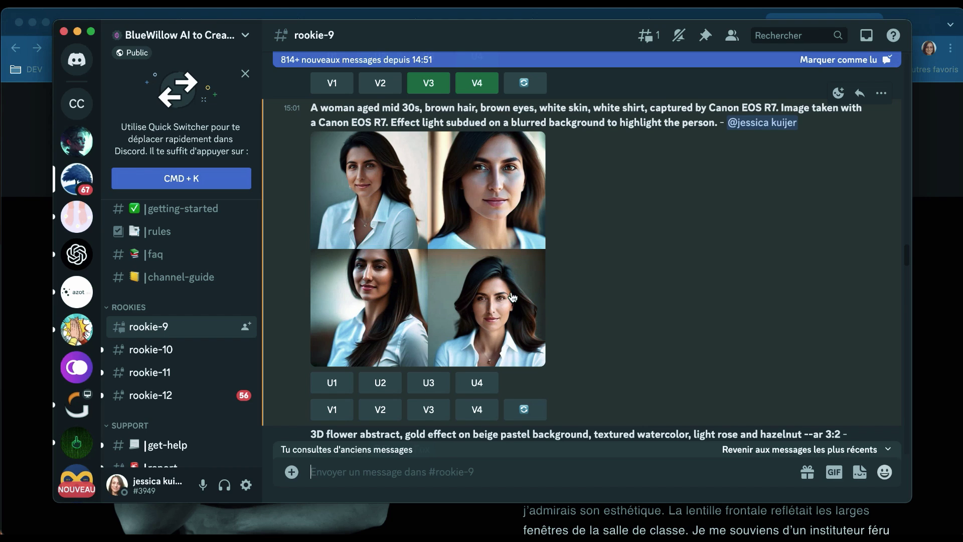
Request an upscale and new variations of the fourth portrait in the white-shirted woman grid.
left_click(479, 386)
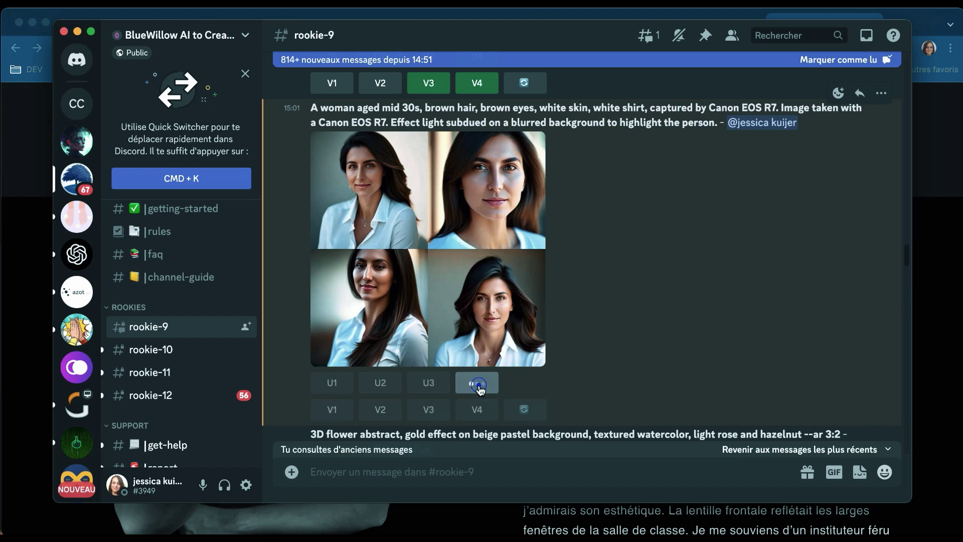
left_click(476, 415)
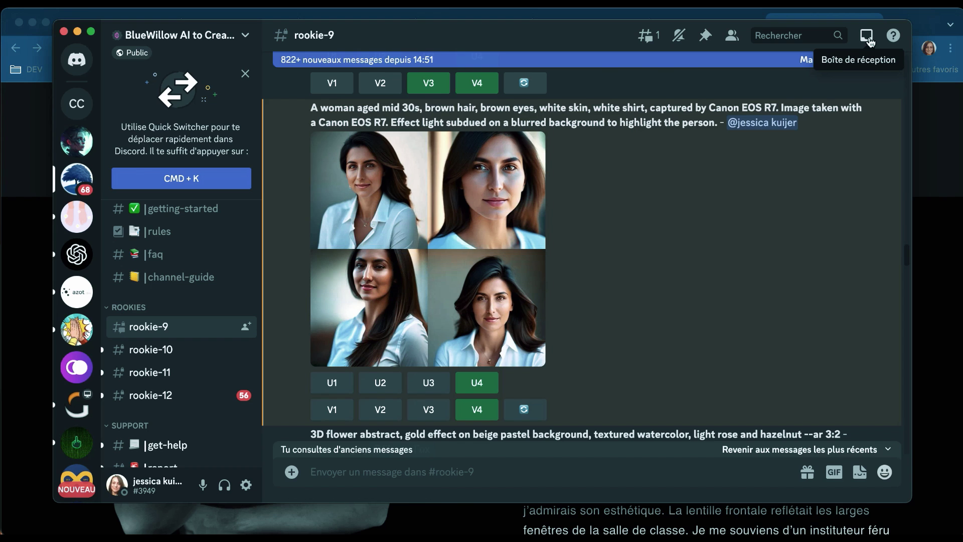
Check the Discord inbox mentions for the upscaled portrait and switch to the browser to read Midjourney's Aspect Ratios documentation.
left_click(867, 36)
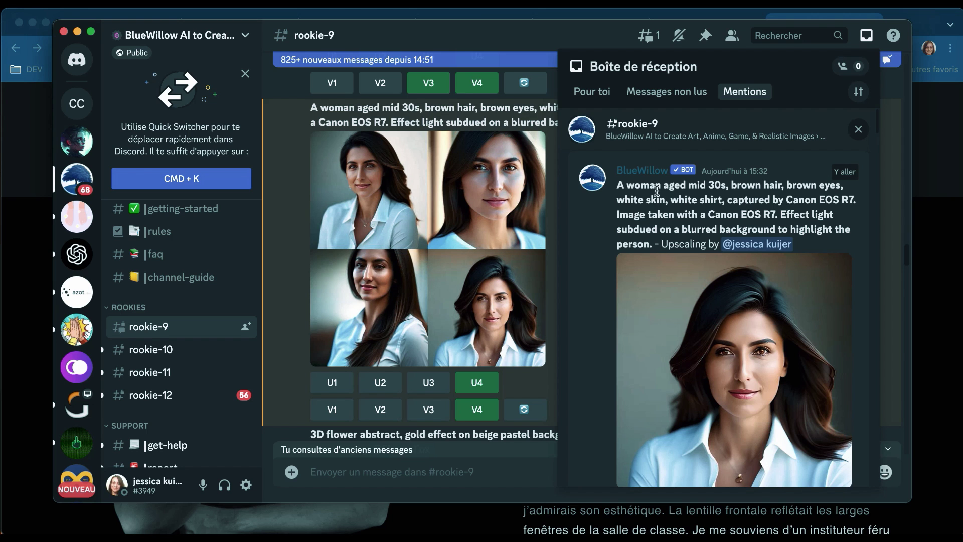
left_click(679, 16)
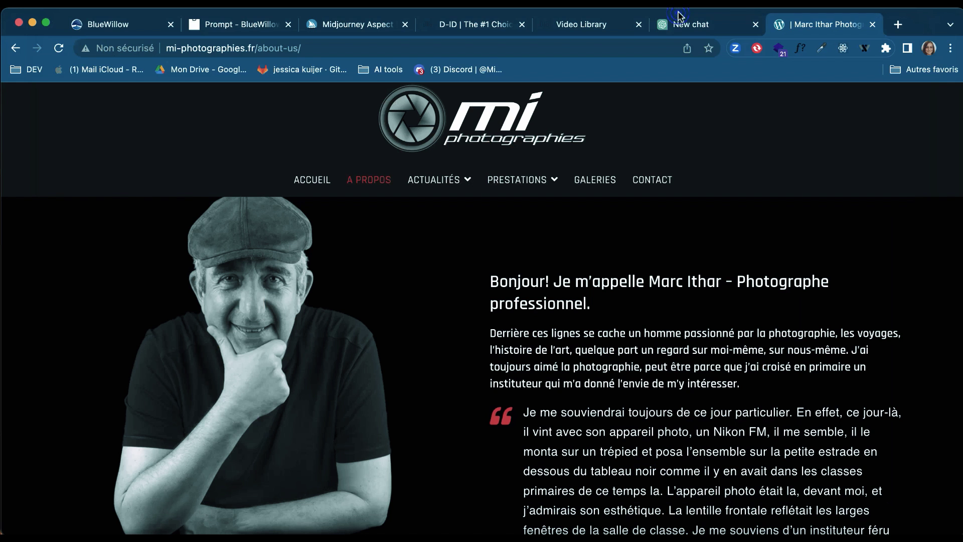
left_click(355, 25)
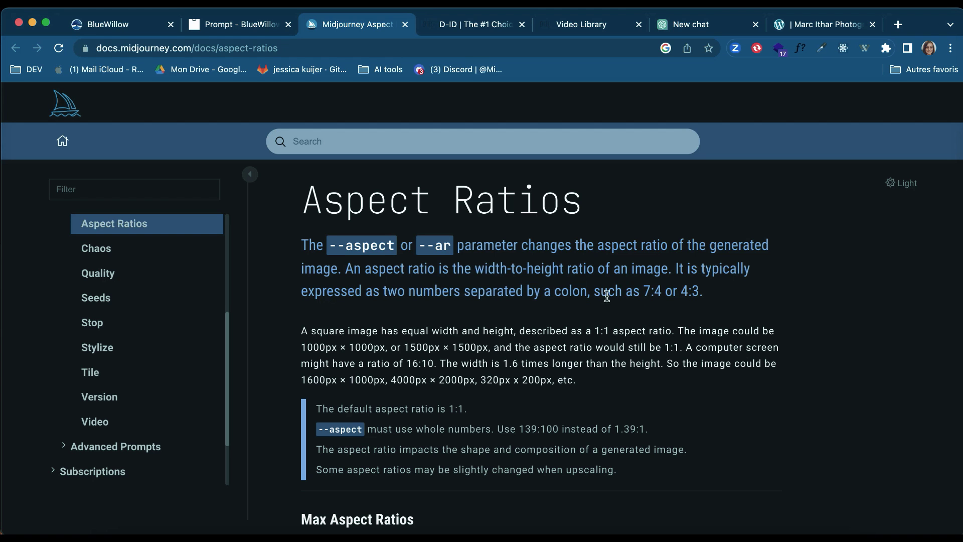
scroll(677, 296, "down", 3)
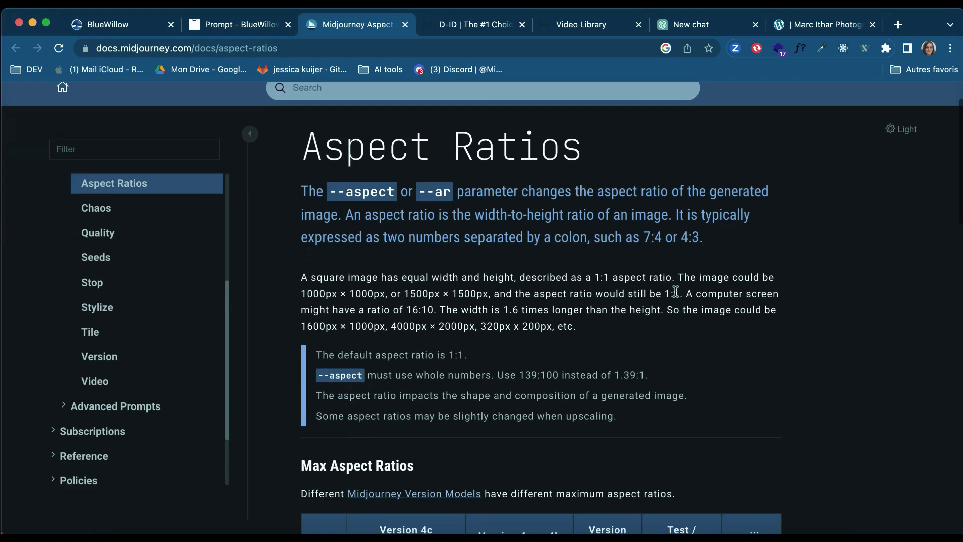
scroll(677, 296, "down", 7)
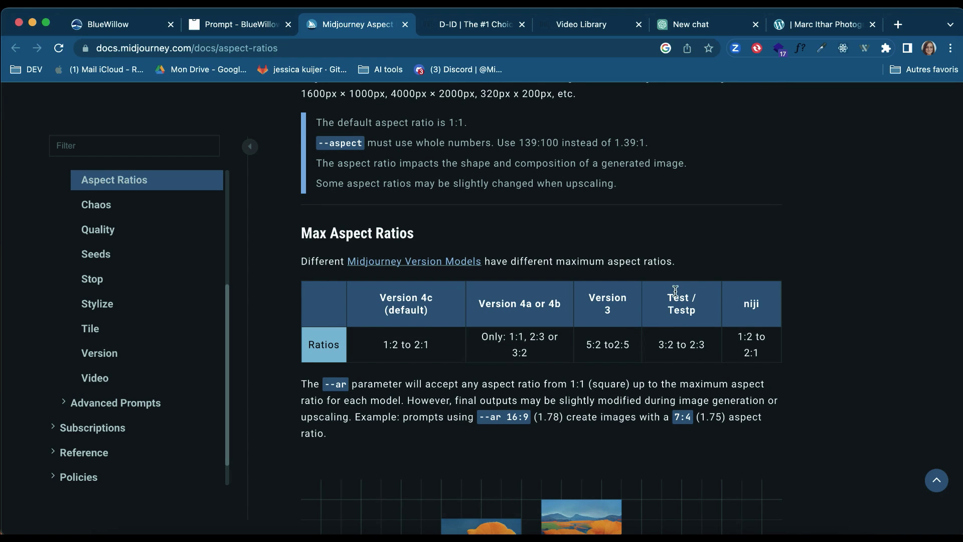
scroll(675, 291, "up", 10)
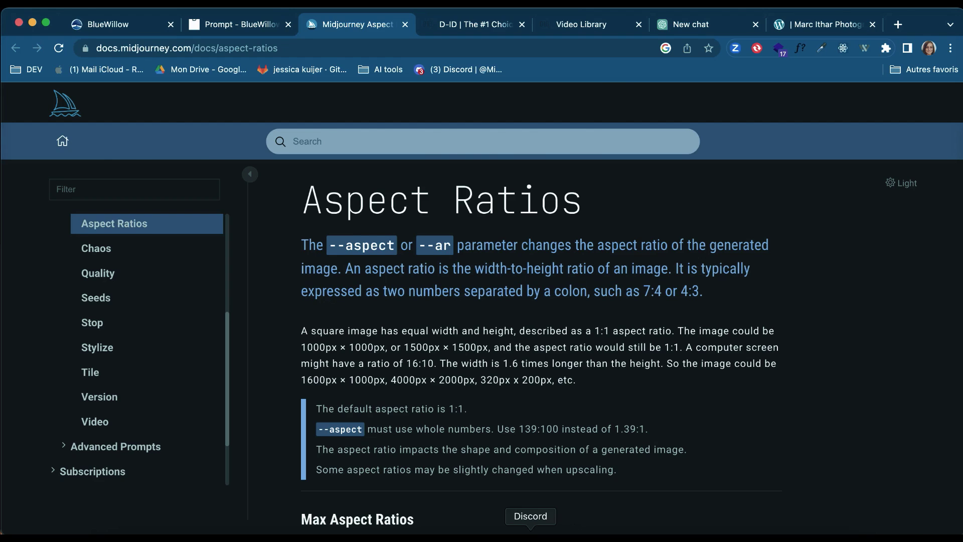
Return to Discord and jump from the inbox mentions to the new portrait variations message in rookie-9.
left_click(530, 532)
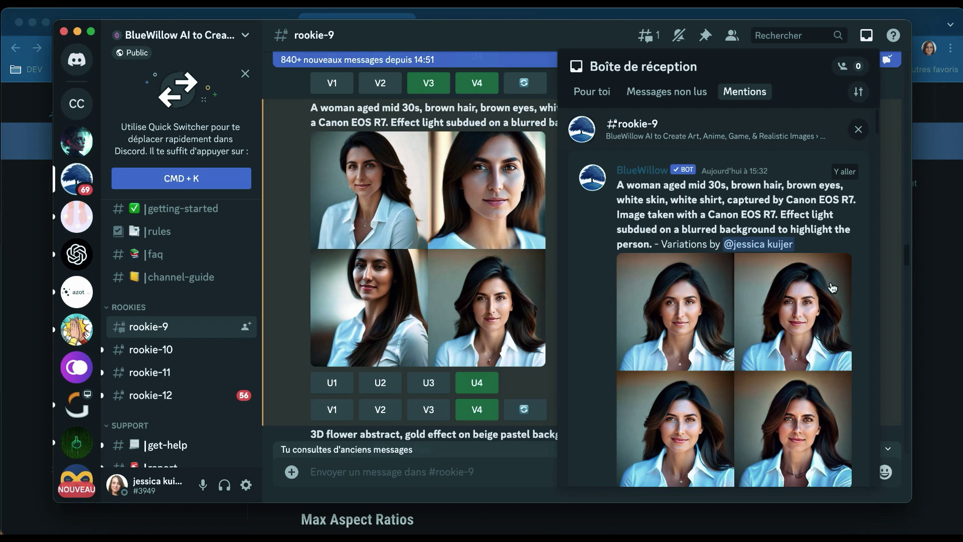
scroll(831, 287, "down", 3)
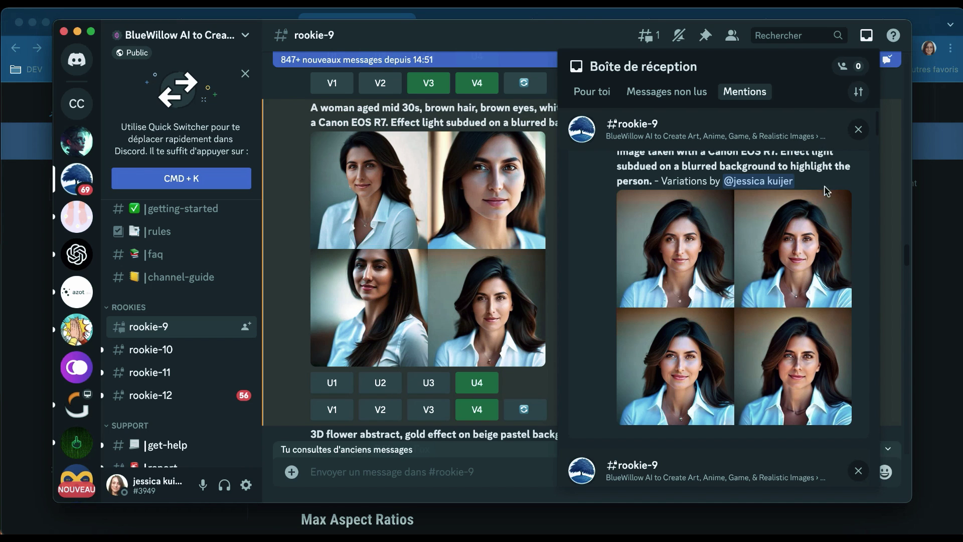
scroll(828, 206, "up", 1)
scroll(829, 196, "up", 1)
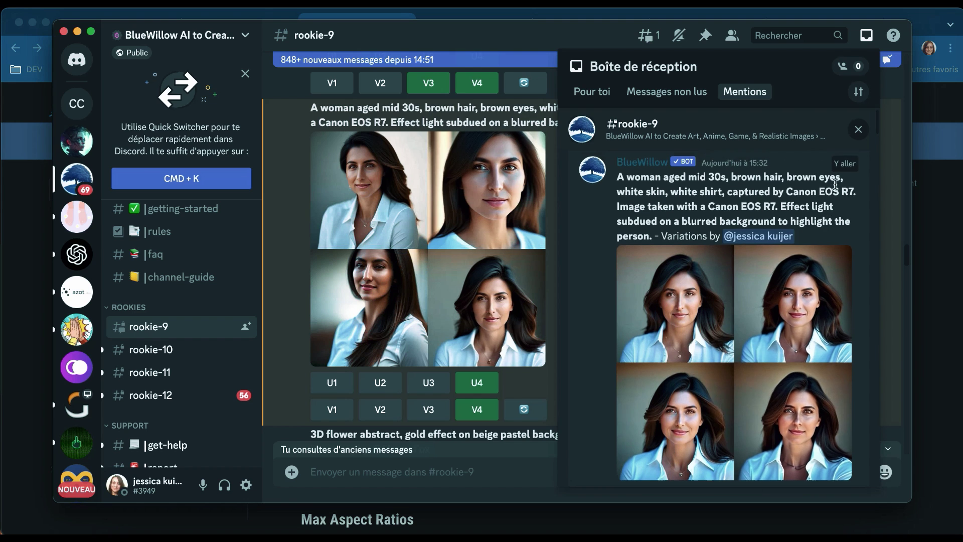
left_click(841, 179)
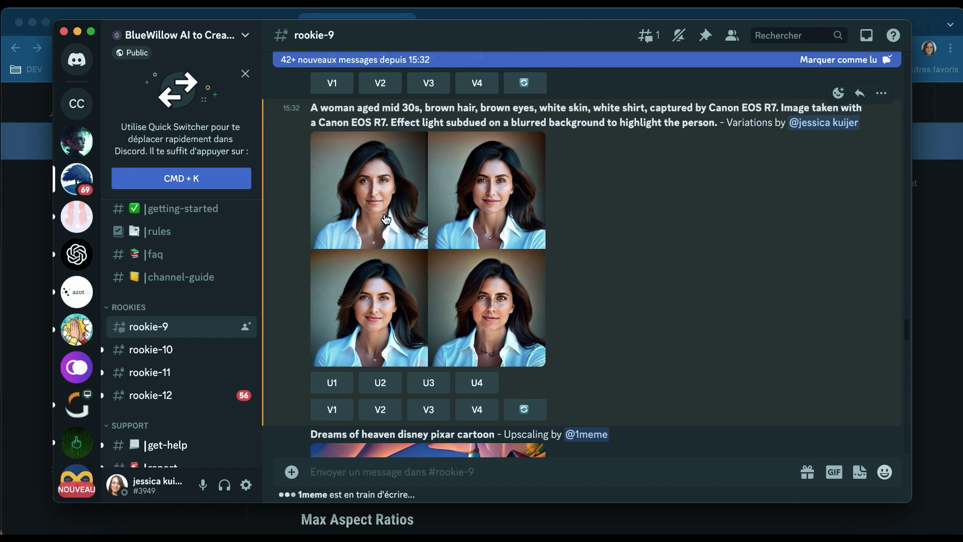
View the variations grid enlarged and request an upscale of its first portrait.
left_click(384, 217)
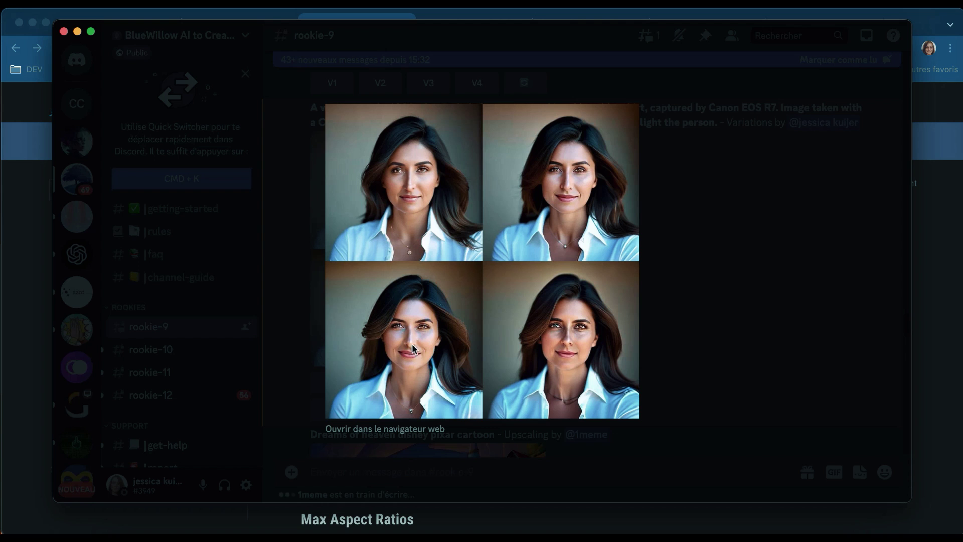
left_click(682, 270)
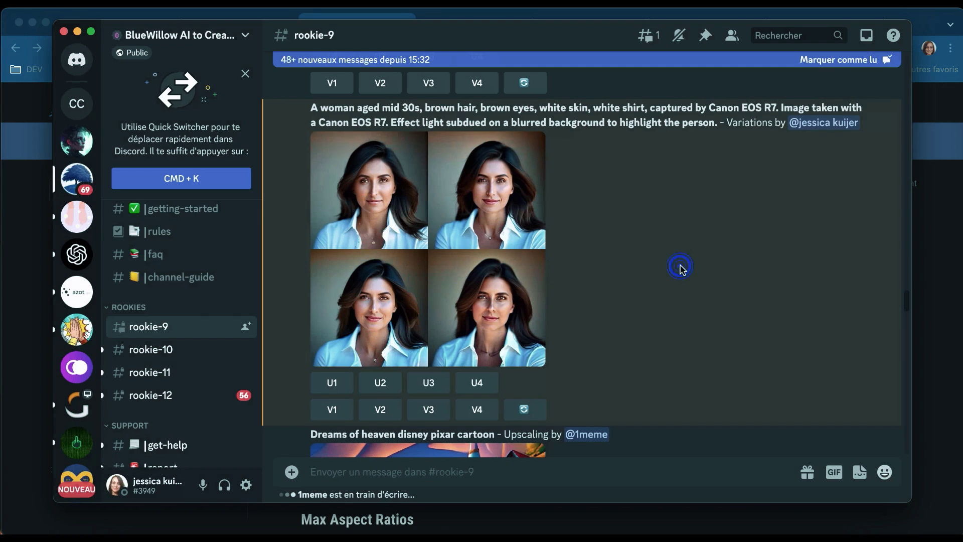
left_click(331, 383)
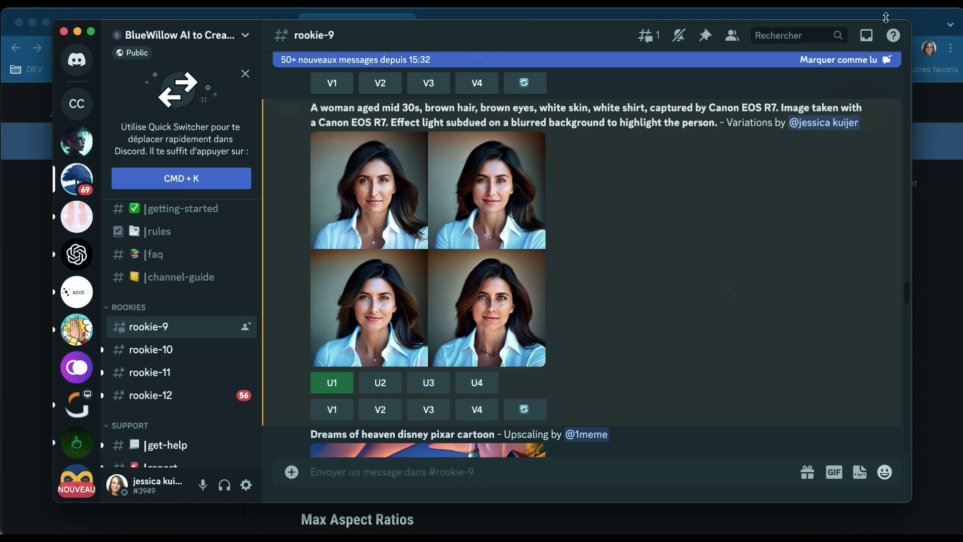
Find the earlier upscaled white-shirt portrait in the inbox mentions and open it full size in the browser.
left_click(867, 36)
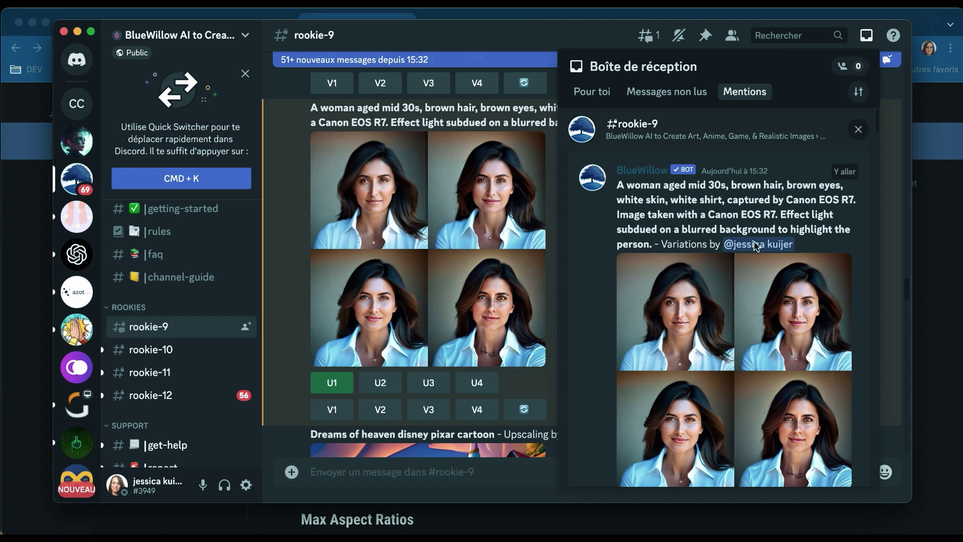
scroll(756, 248, "down", 5)
scroll(756, 247, "down", 10)
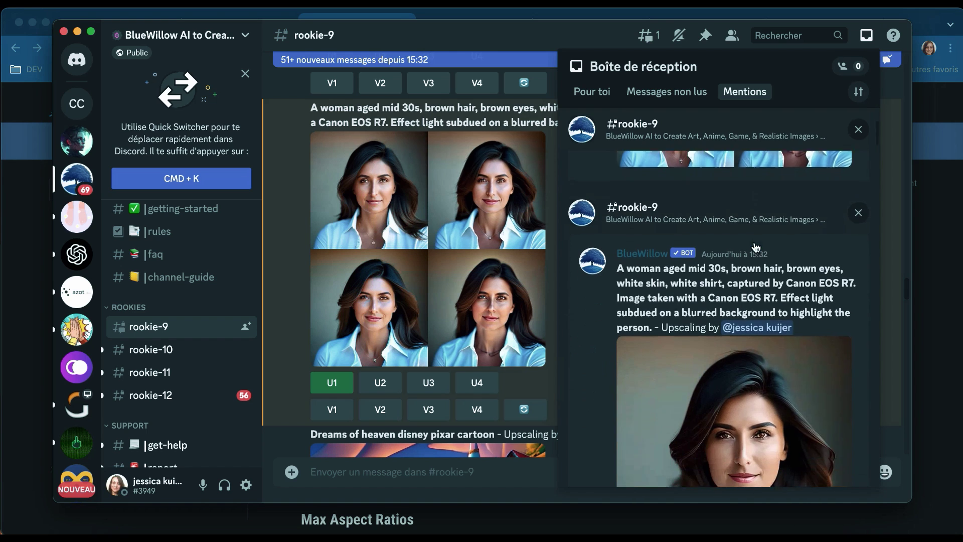
scroll(756, 247, "down", 1)
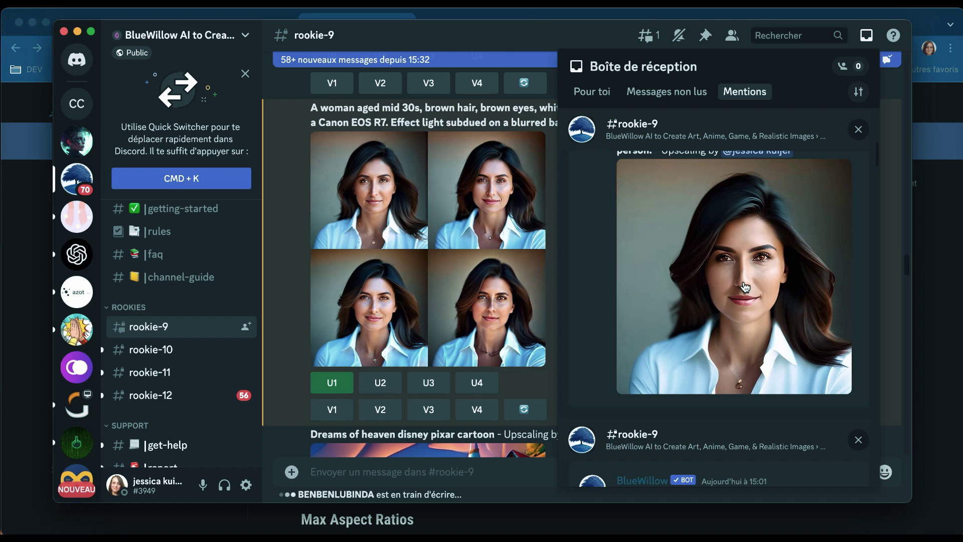
scroll(744, 286, "up", 1)
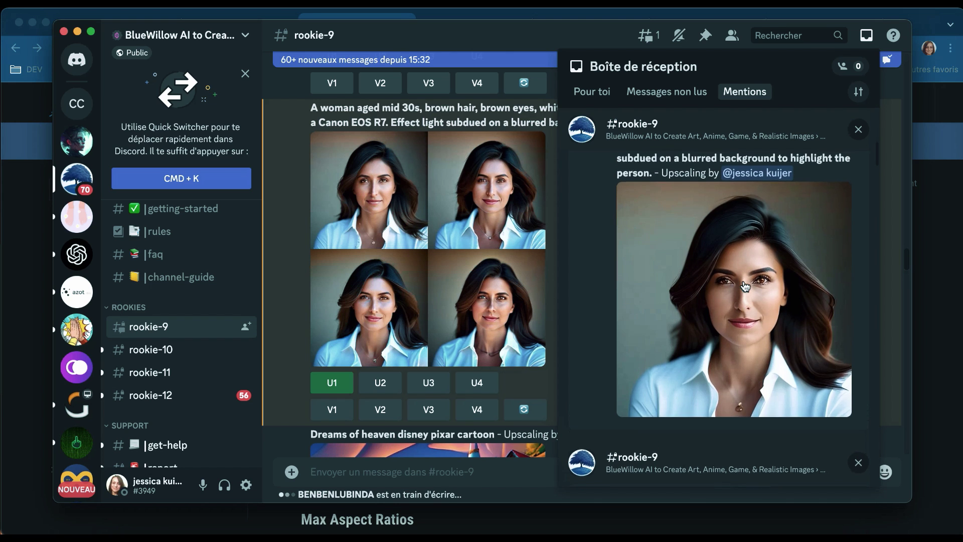
left_click(743, 282)
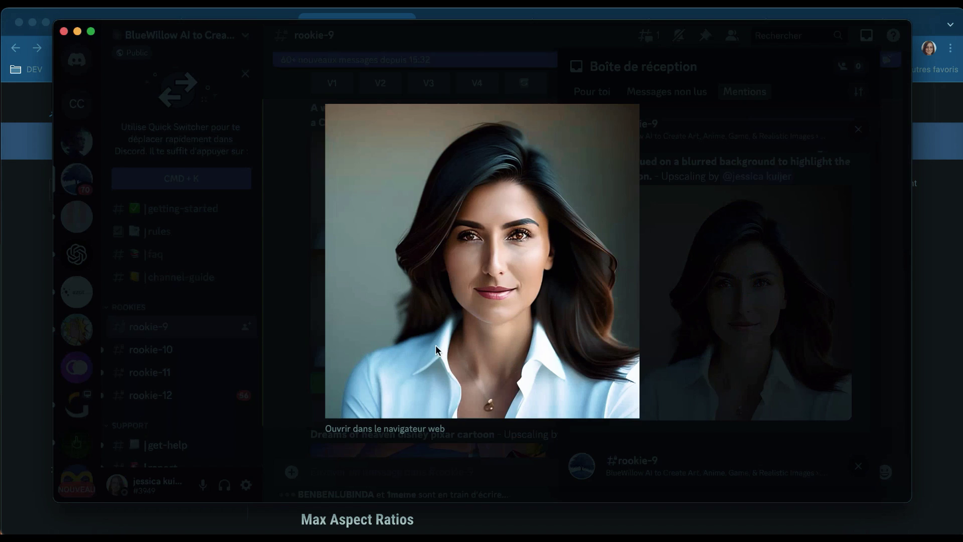
left_click(386, 430)
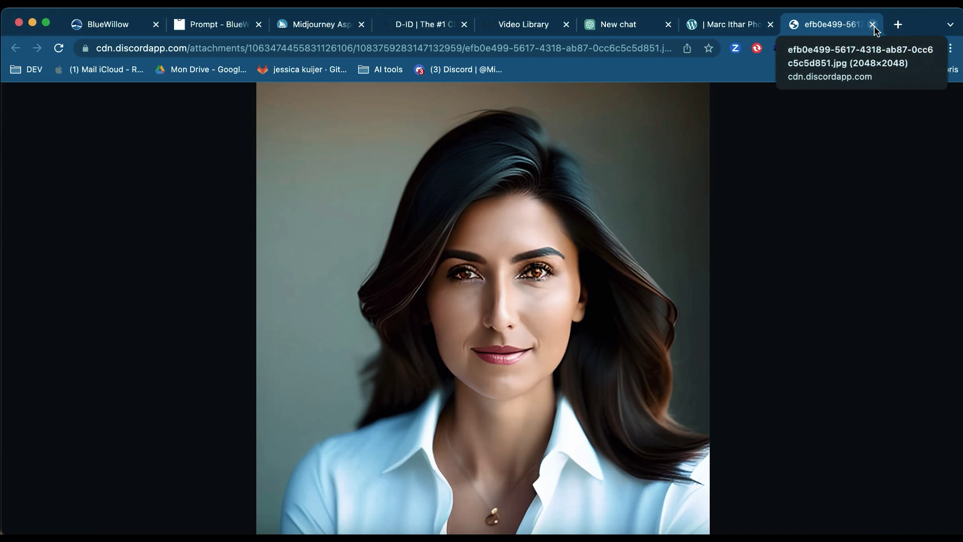
View the image's save and copy options and the prompt saved in Notes, and close the portrait's browser tab.
right_click(567, 244)
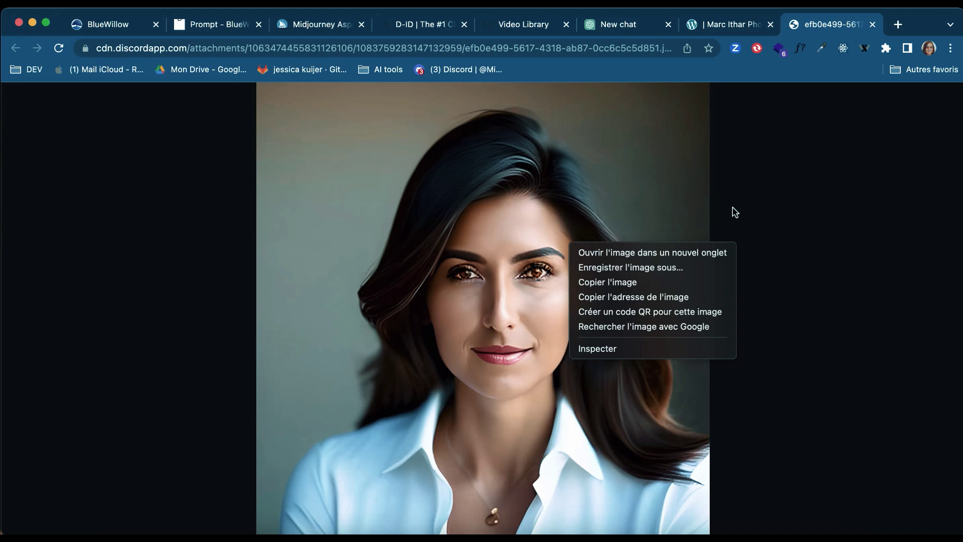
key("super+Tab")
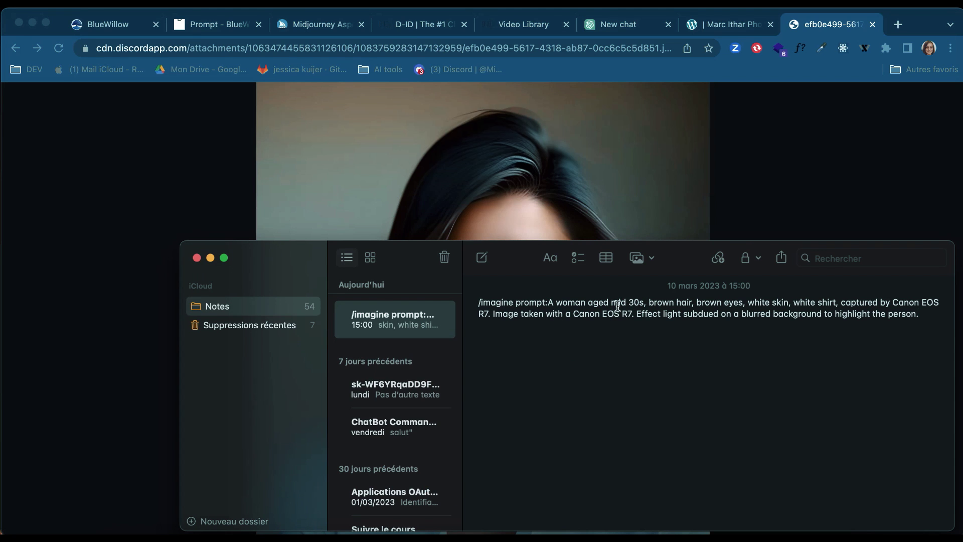
left_click(783, 148)
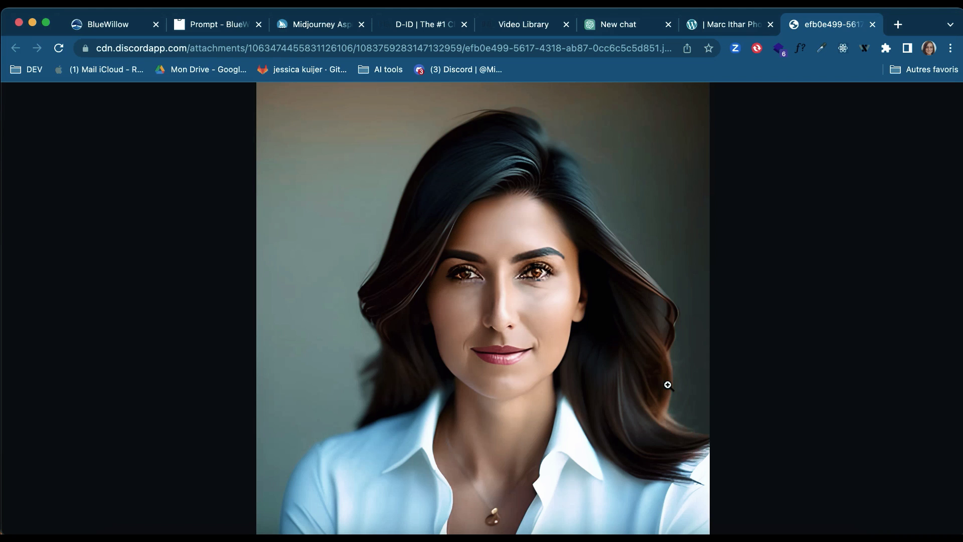
left_click(872, 24)
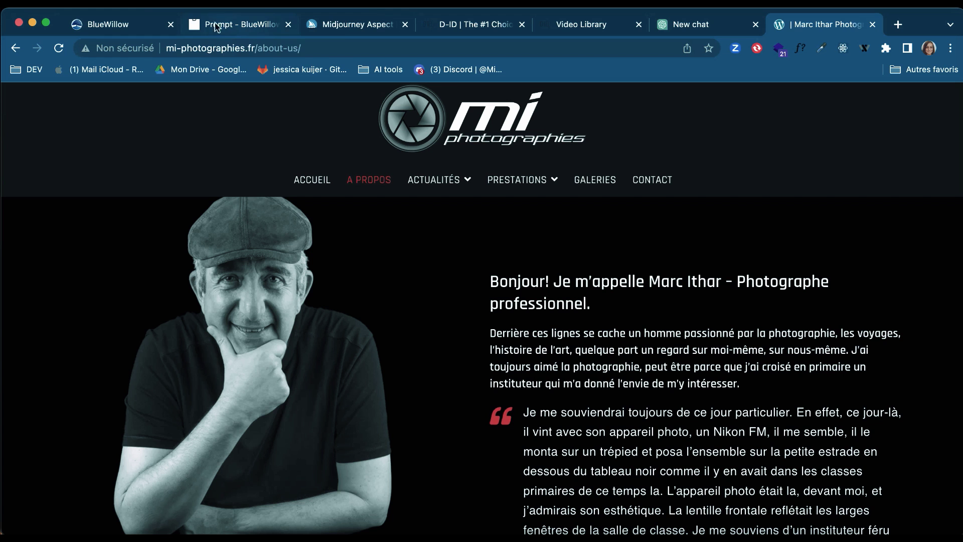
Return to Discord and open the newly upscaled first variation from the inbox mentions full size in the browser.
left_click(531, 529)
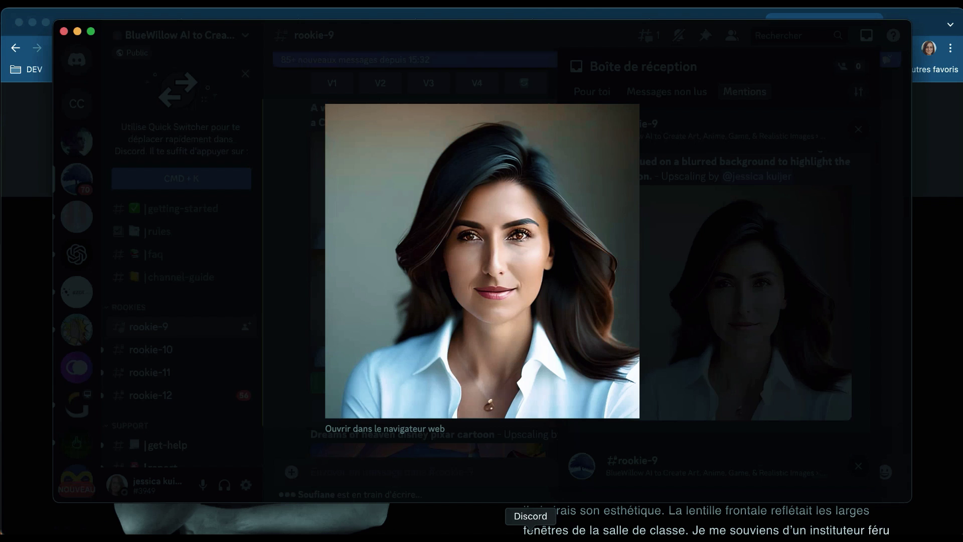
left_click(680, 195)
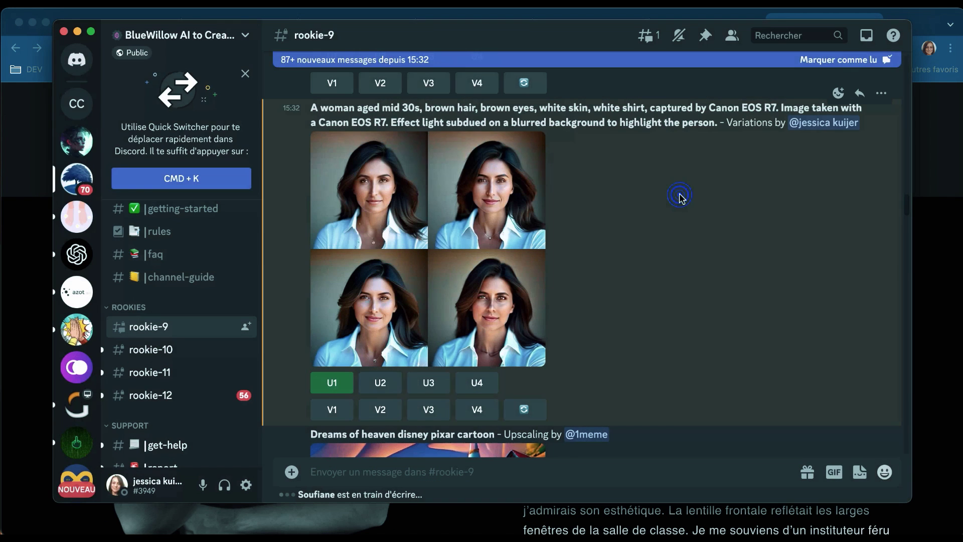
left_click(869, 35)
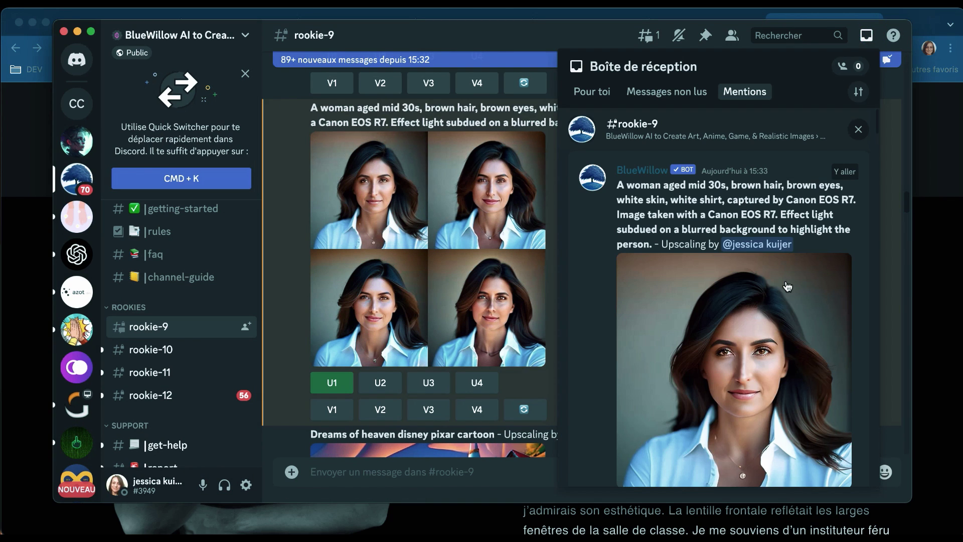
scroll(787, 286, "down", 2)
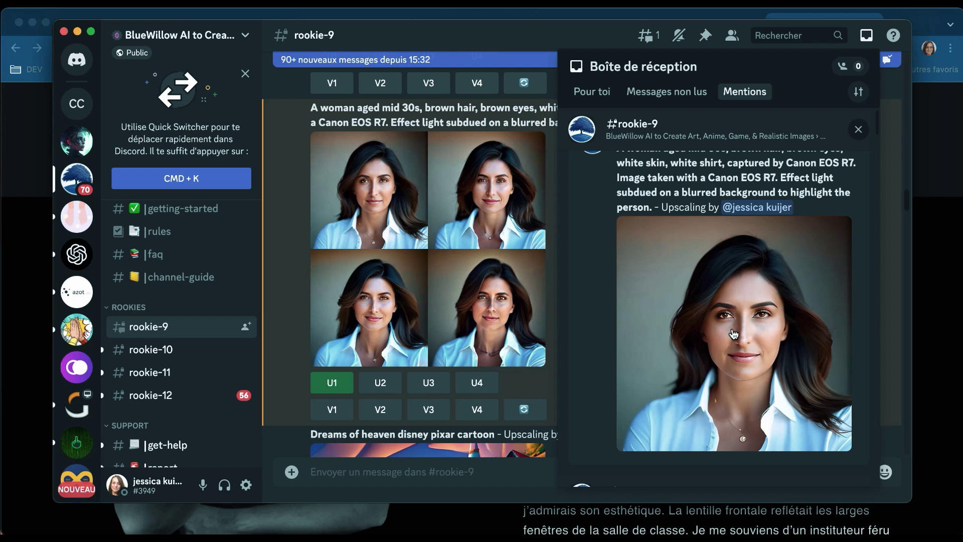
left_click(758, 333)
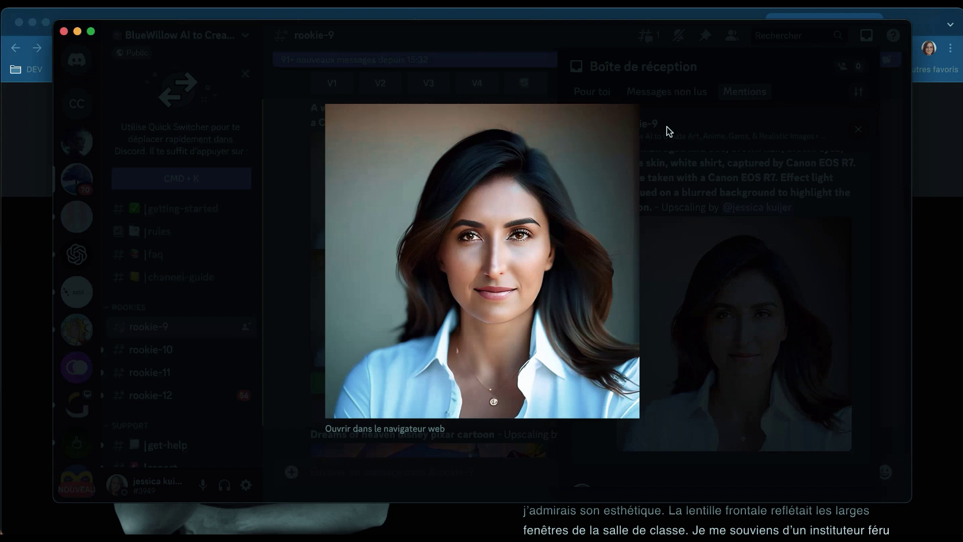
left_click(395, 429)
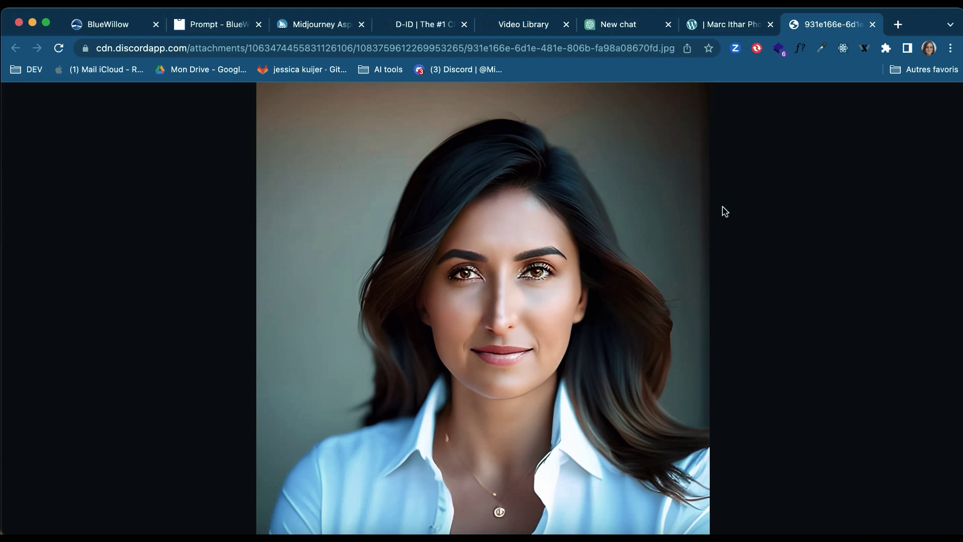
Close the portrait's tab and look through the BlueWillow, Midjourney and D-ID pages to the D-ID Video Library.
left_click(873, 25)
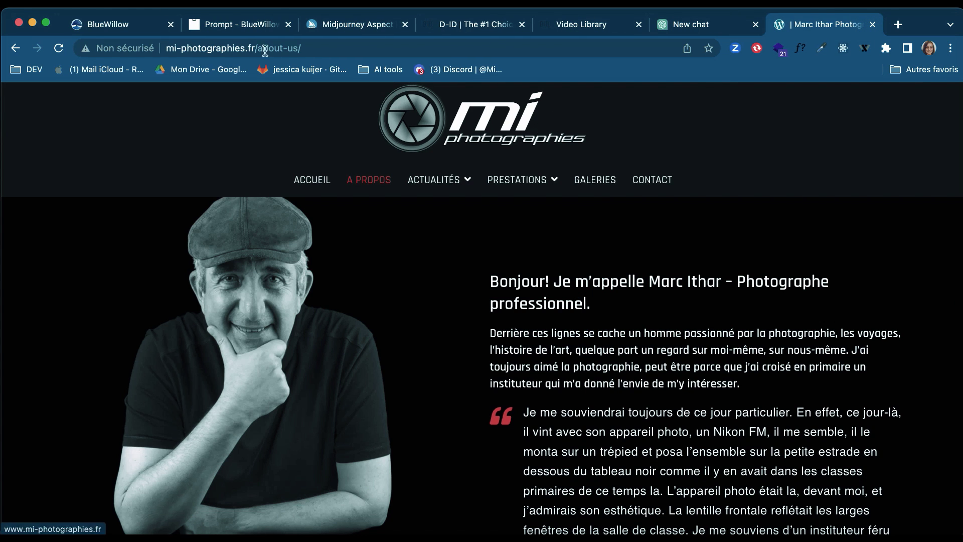
left_click(196, 25)
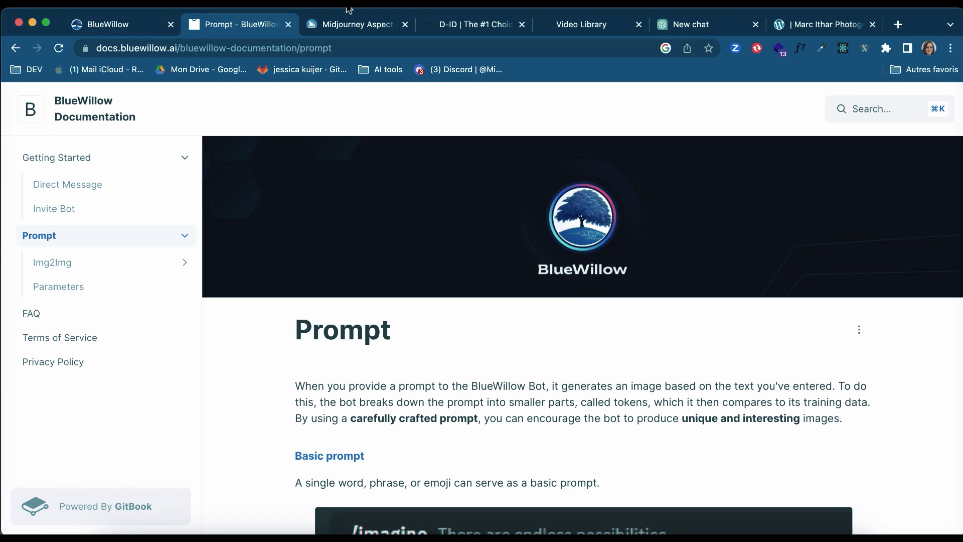
left_click(361, 26)
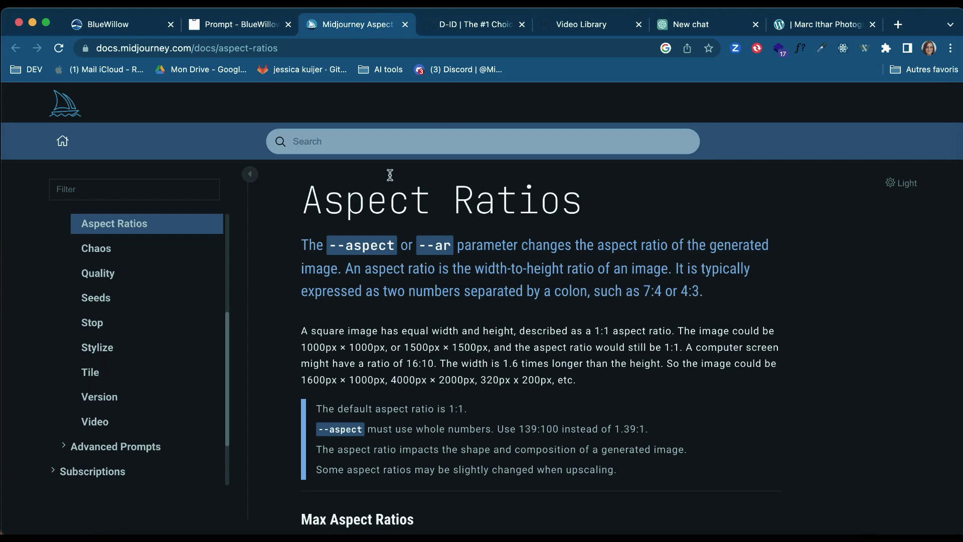
left_click(460, 26)
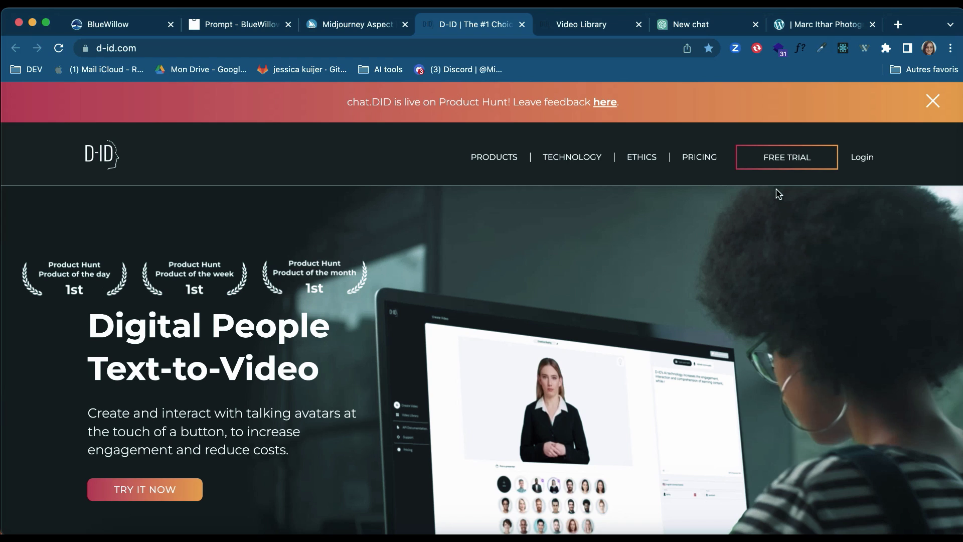
left_click(582, 23)
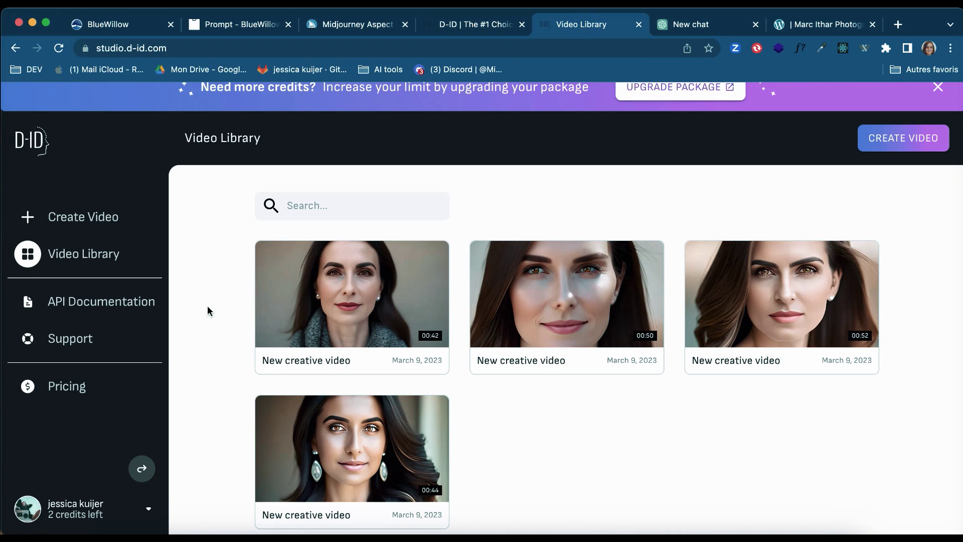
mouse_move(764, 253)
mouse_move(339, 330)
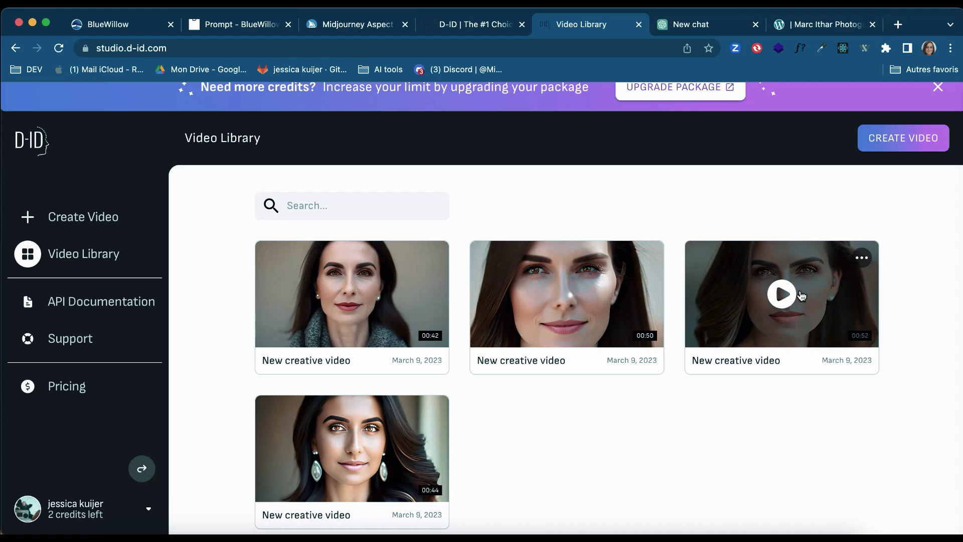
Play the video of the woman with the grey scarf from the Video Library, pause it and close the player.
left_click(354, 295)
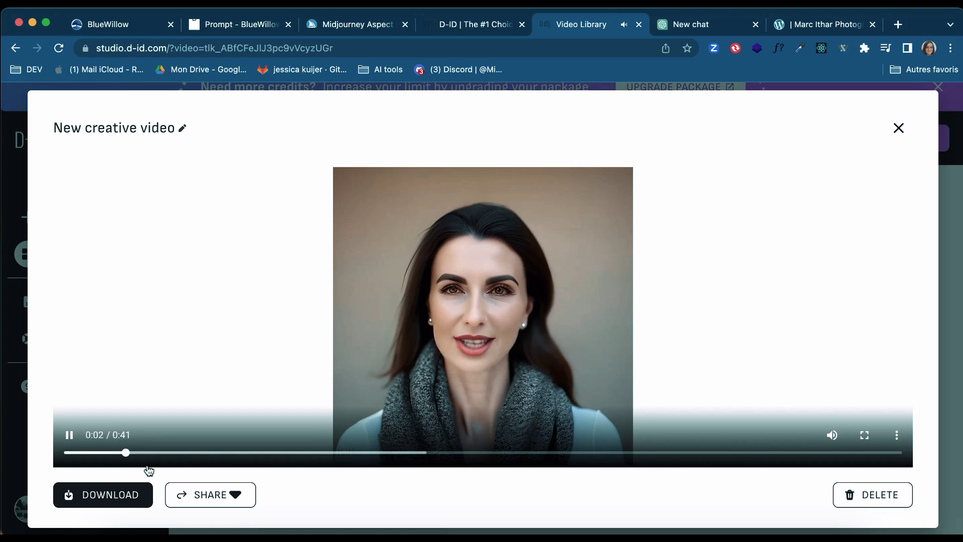
left_click(70, 434)
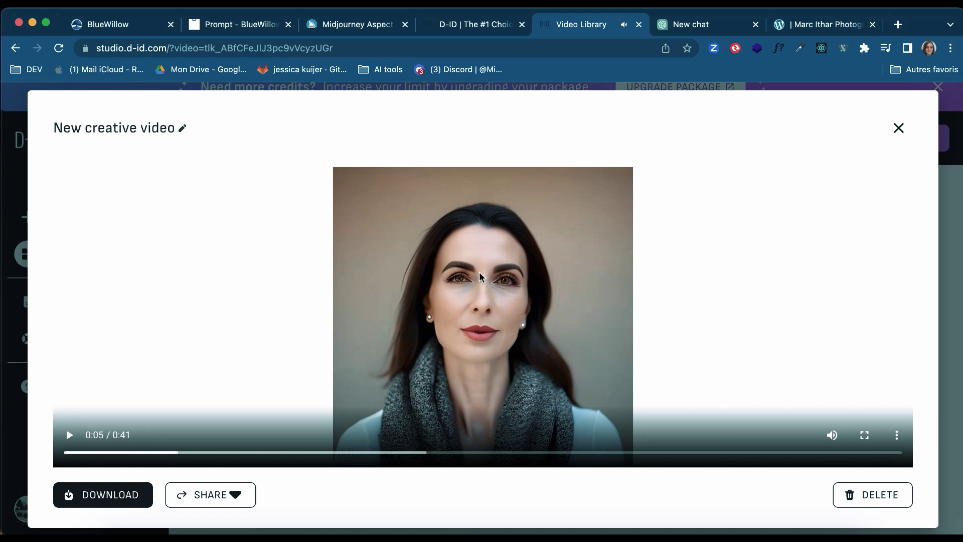
left_click(898, 129)
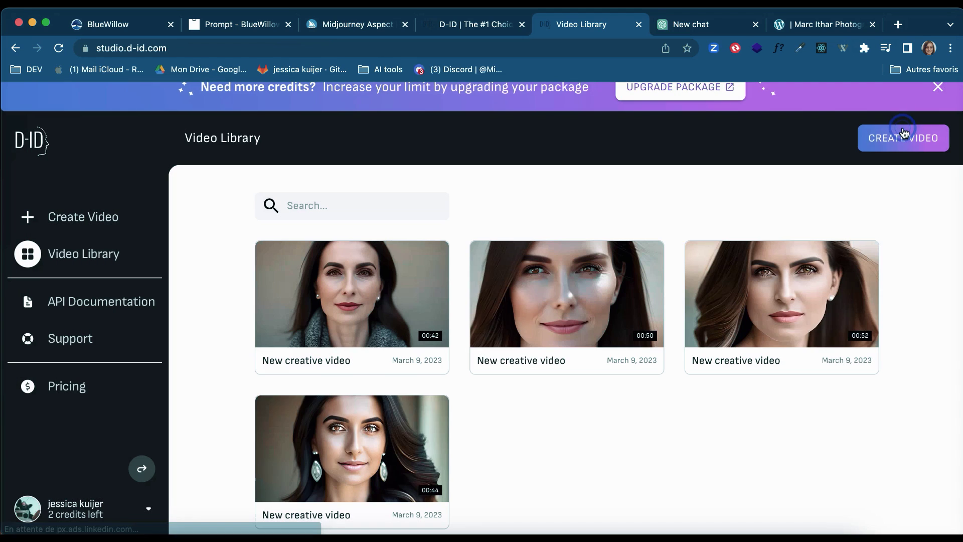
Open the editor for a new video and look through the available presenters and the option to add a custom one.
scroll(654, 192, "up", 1)
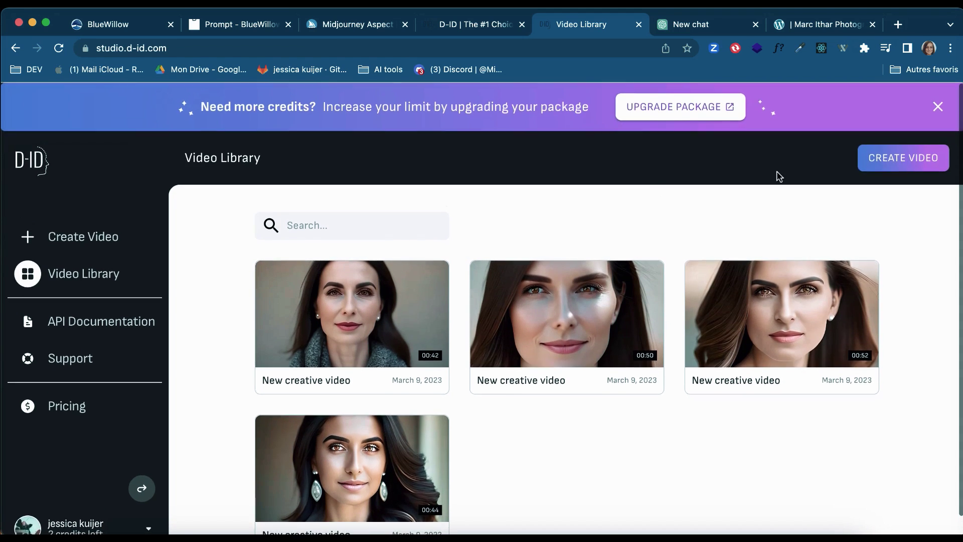
left_click(924, 165)
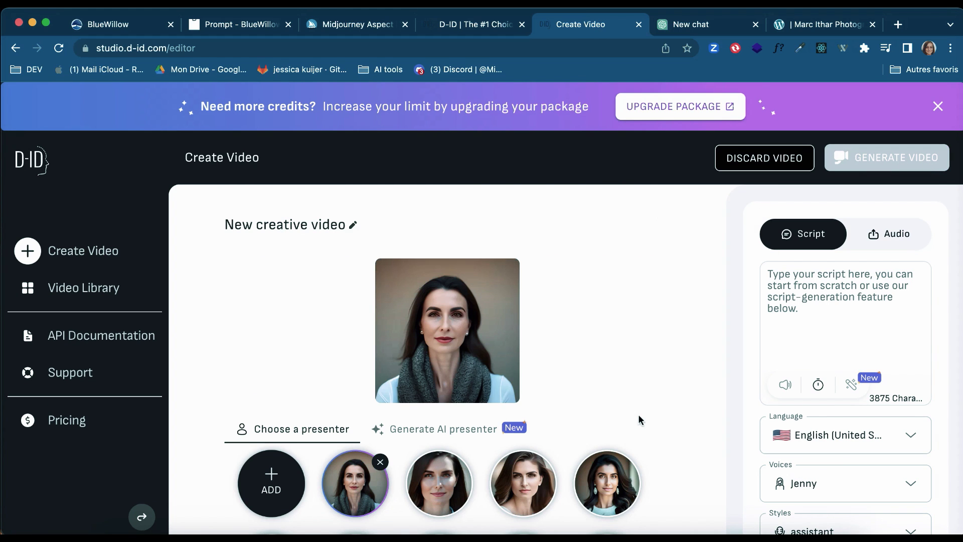
scroll(638, 414, "down", 2)
scroll(637, 416, "down", 3)
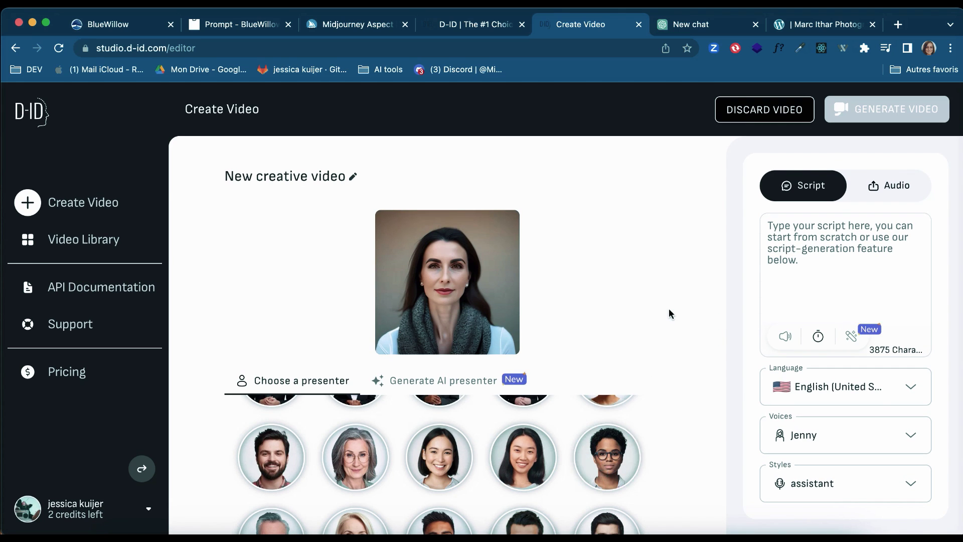
scroll(668, 314, "up", 2)
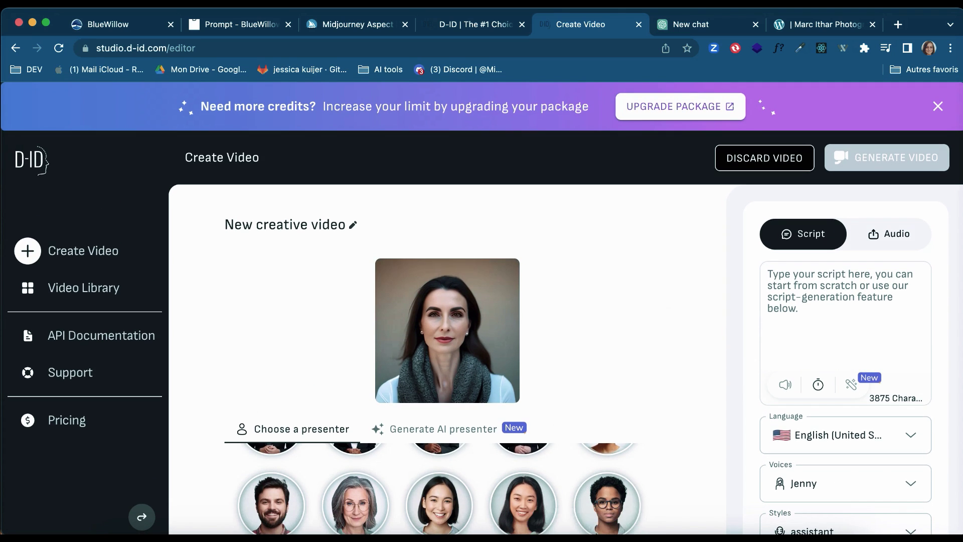
scroll(655, 486, "up", 3)
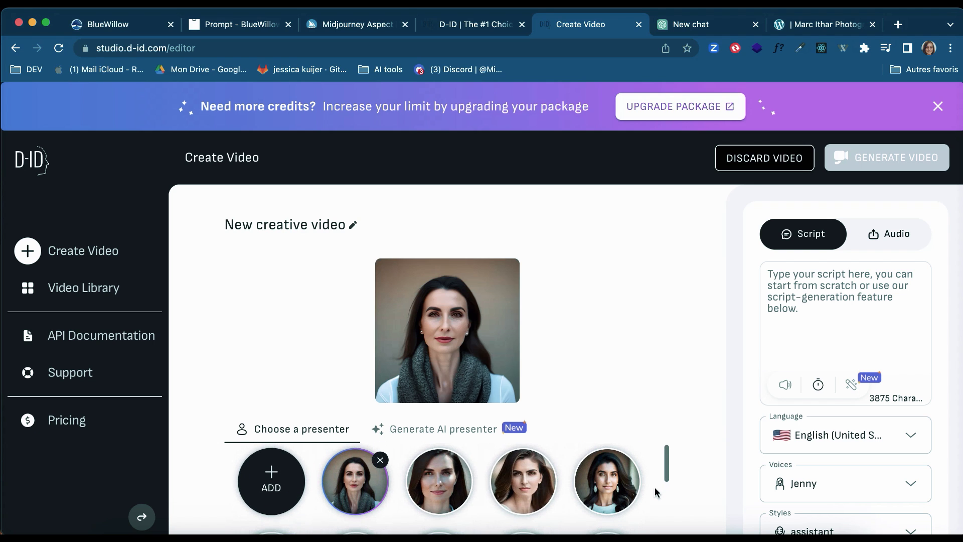
mouse_move(273, 472)
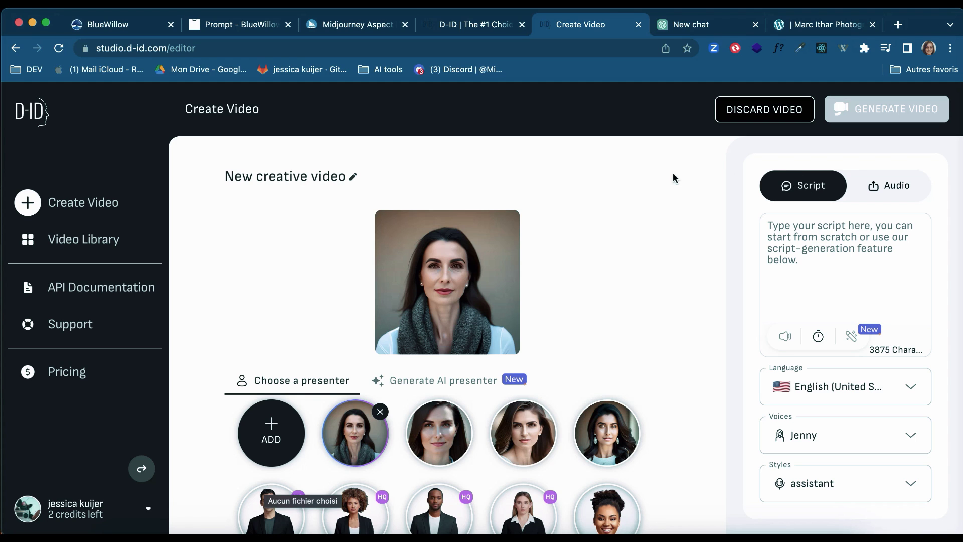
Switch to ChatGPT to view the generated French video introduction script, and return to the D-ID Create Video page.
left_click(687, 27)
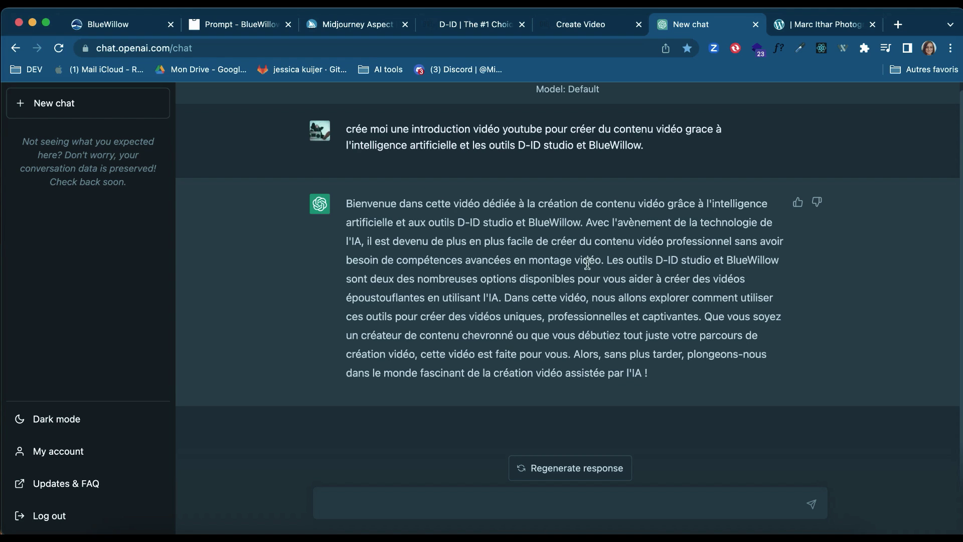
left_click(561, 29)
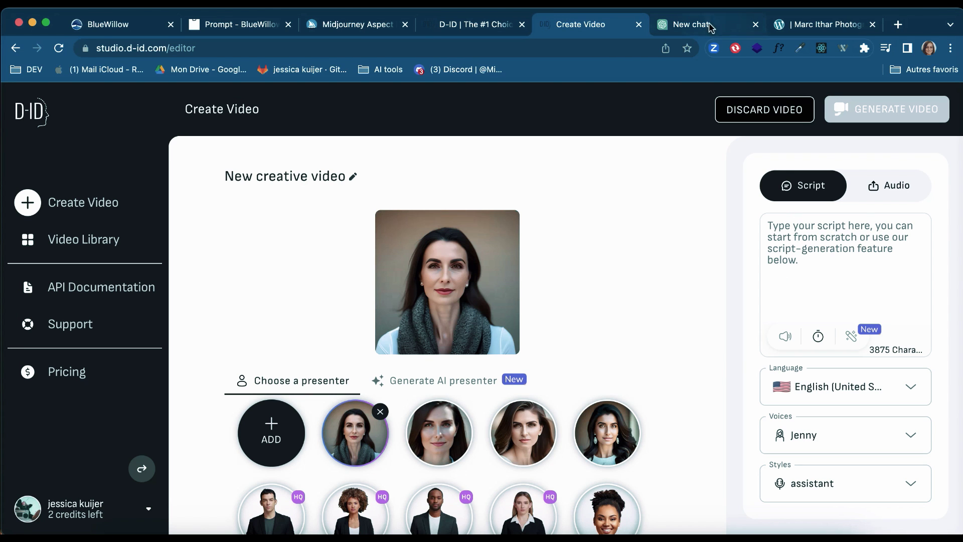
Search the script languages for "fr" to view the French variants, and close the list without choosing one.
left_click(916, 389)
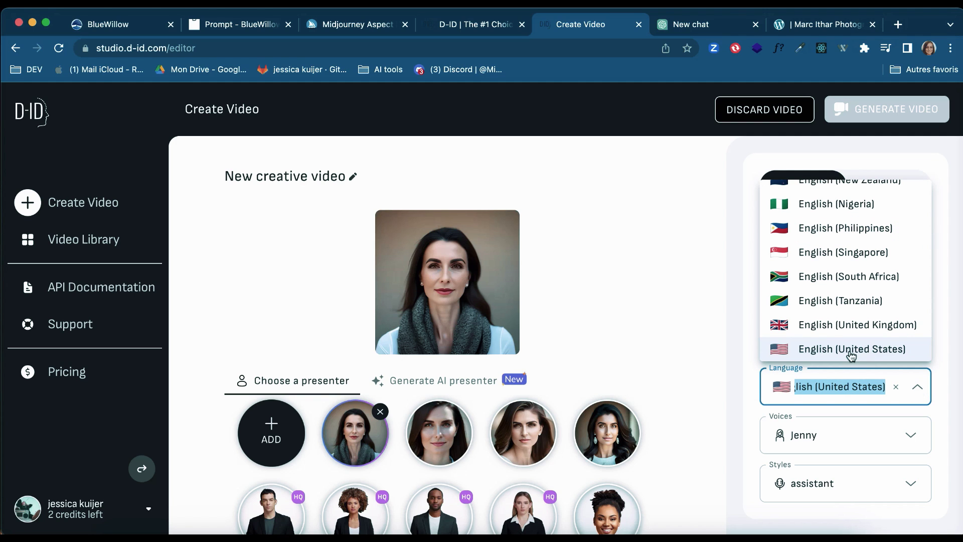
type("fr")
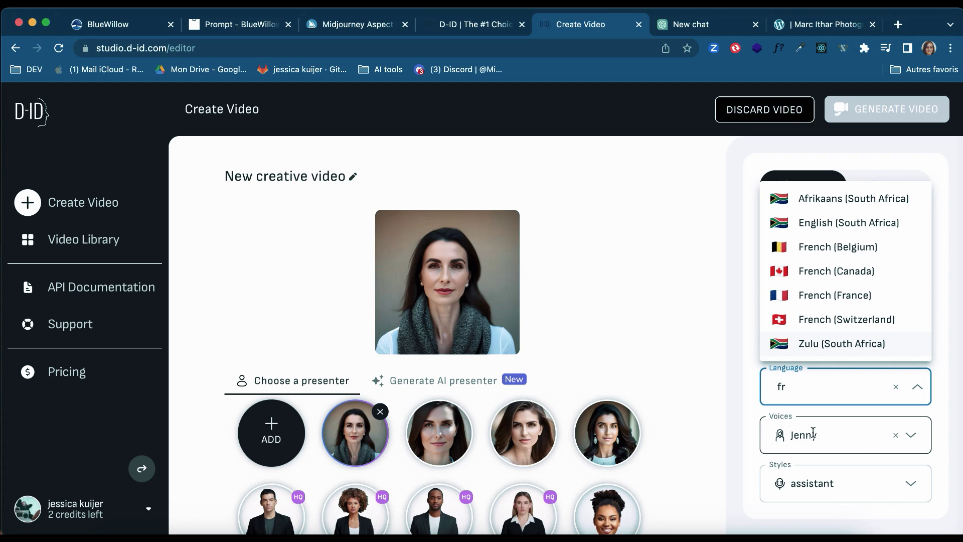
left_click(754, 401)
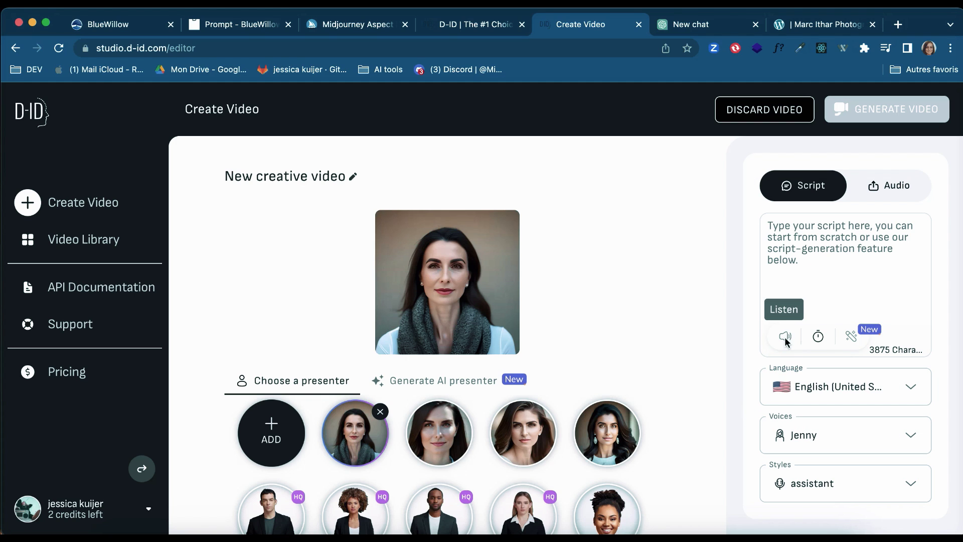
Look through the female and male voices offered for the script, and close the list without choosing one.
left_click(825, 434)
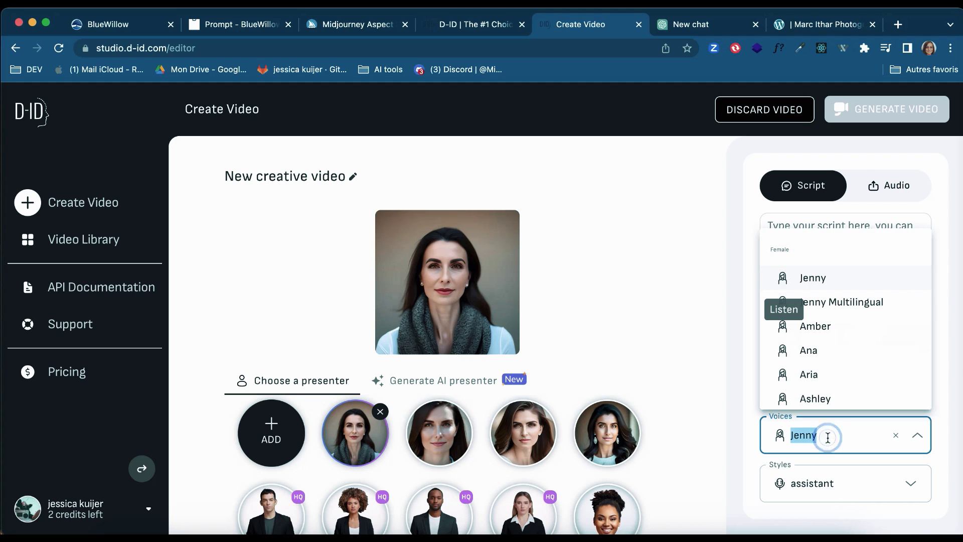
scroll(852, 292, "down", 5)
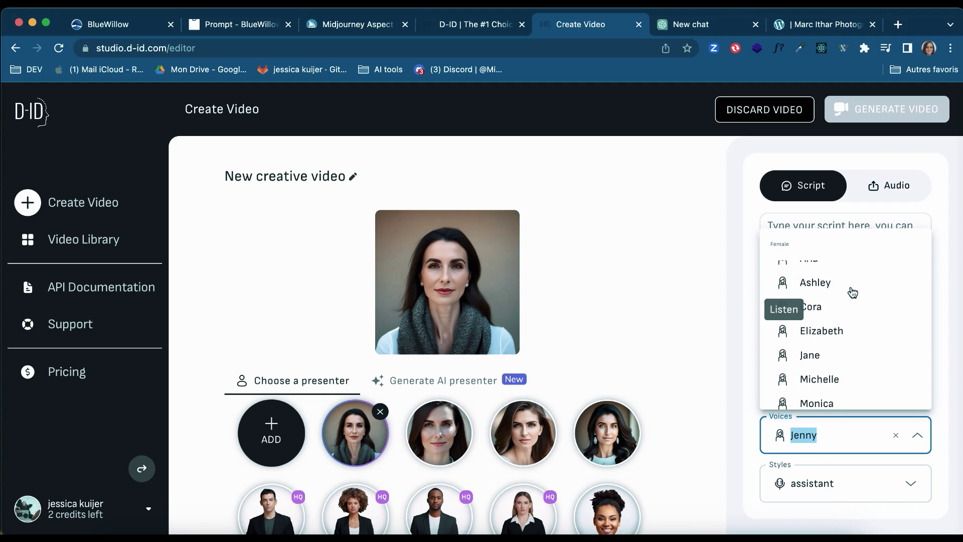
scroll(852, 293, "down", 5)
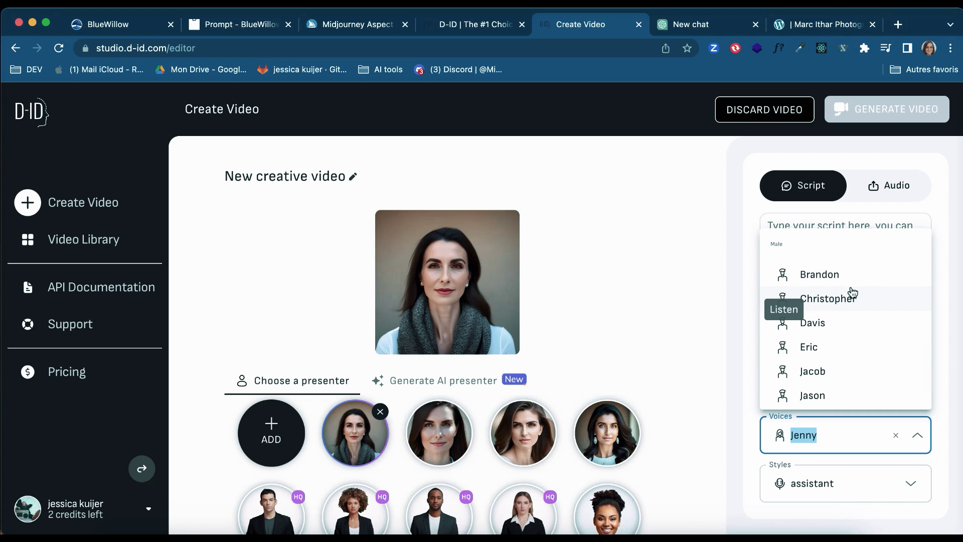
scroll(847, 333, "down", 1)
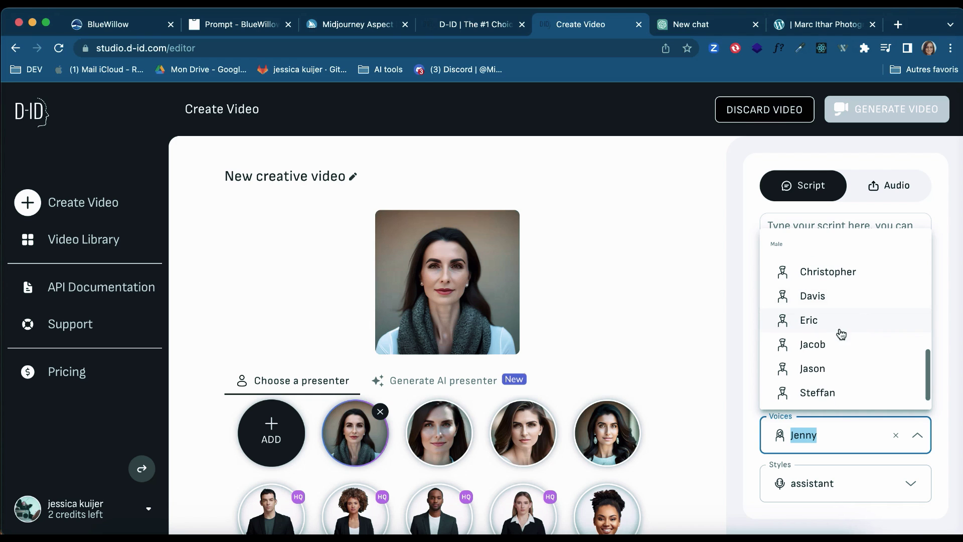
left_click(745, 316)
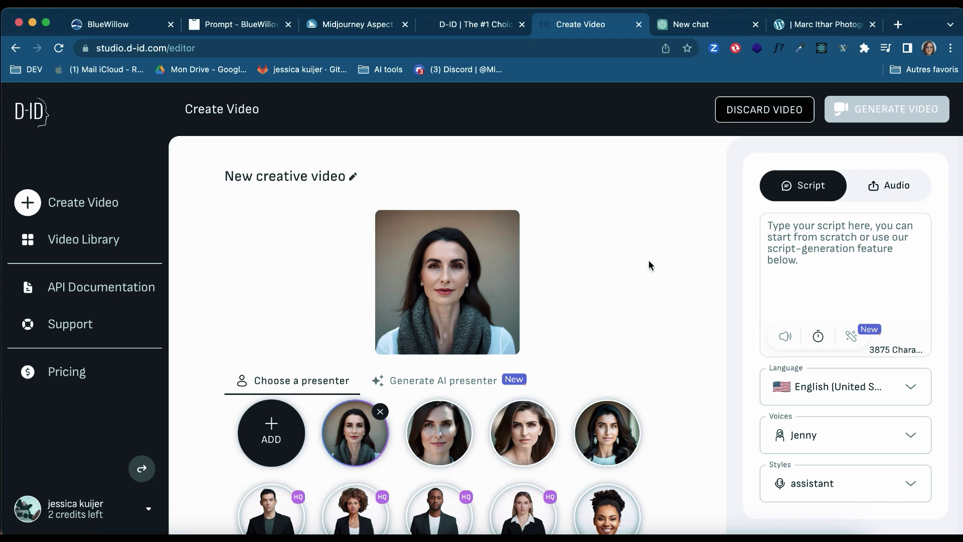
Go back to the Video Library and look over the finished avatar videos.
left_click(86, 242)
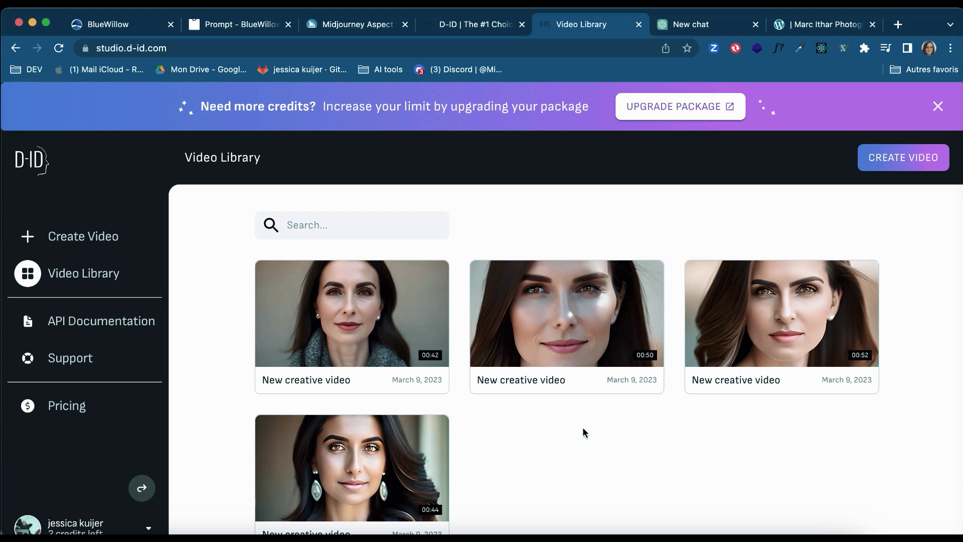
scroll(582, 429, "down", 1)
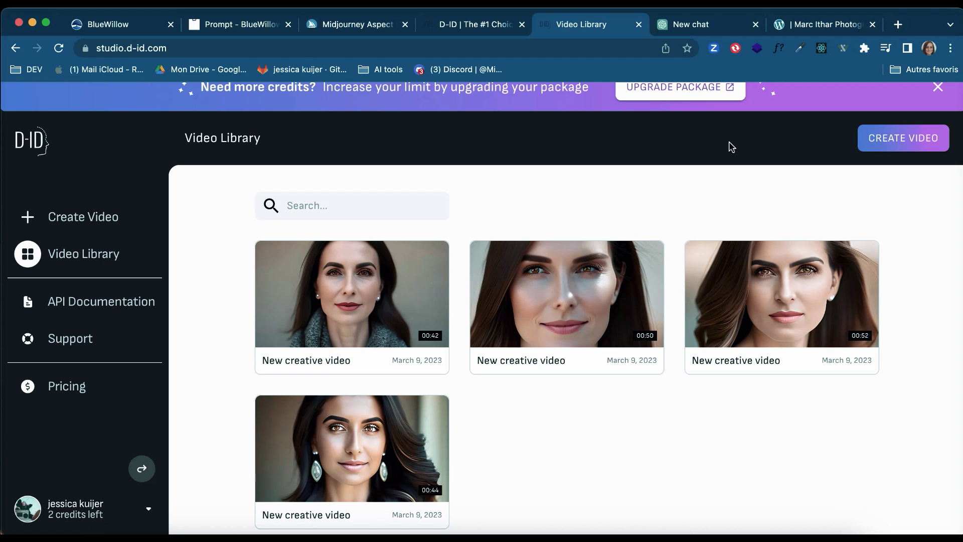
left_click(682, 7)
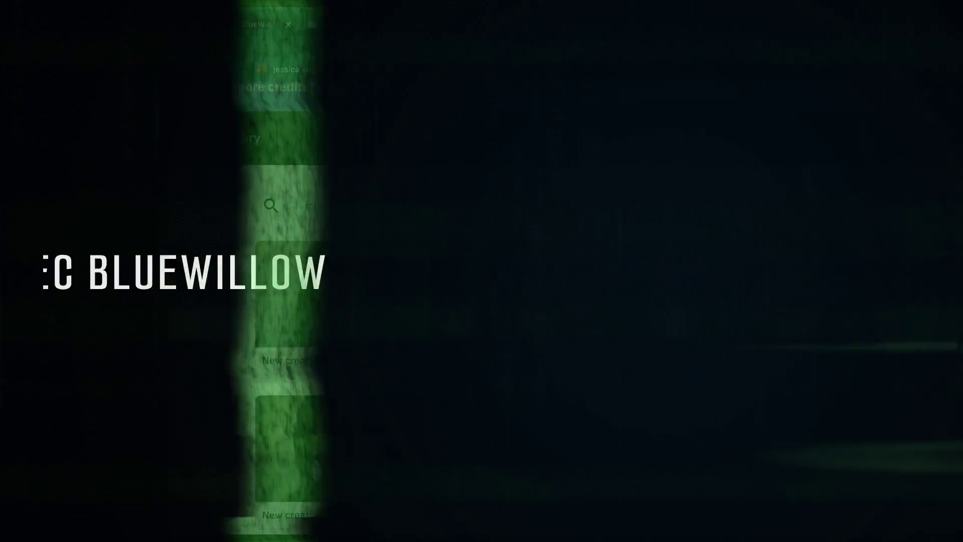